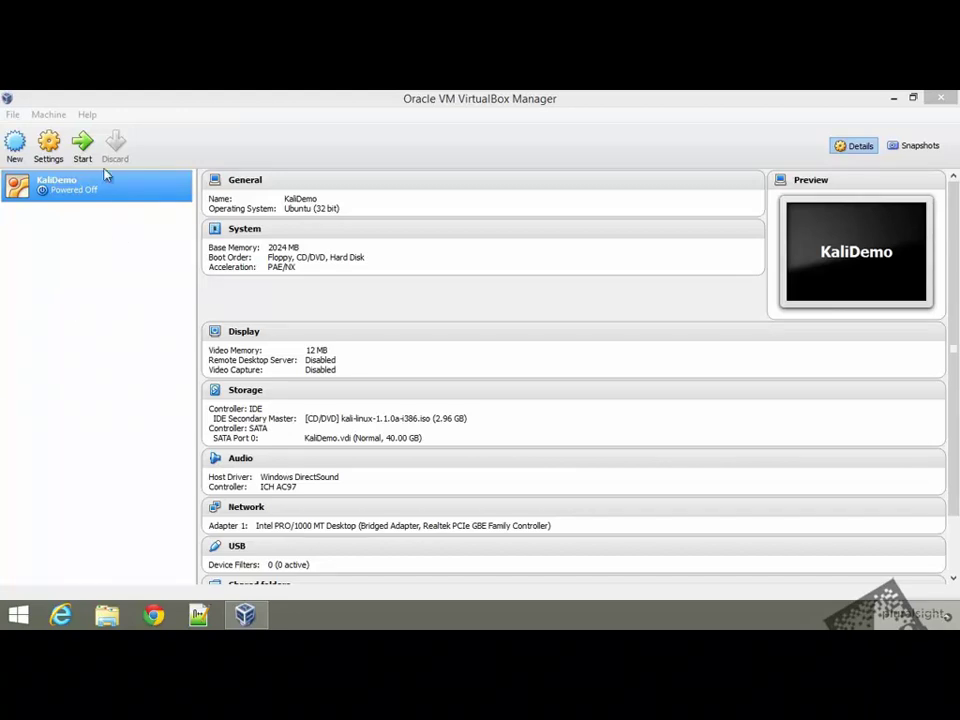
Start the KaliDemo virtual machine and maximize its window at the Kali boot menu
{"action": "left_click", "coordinate": [84, 148]}
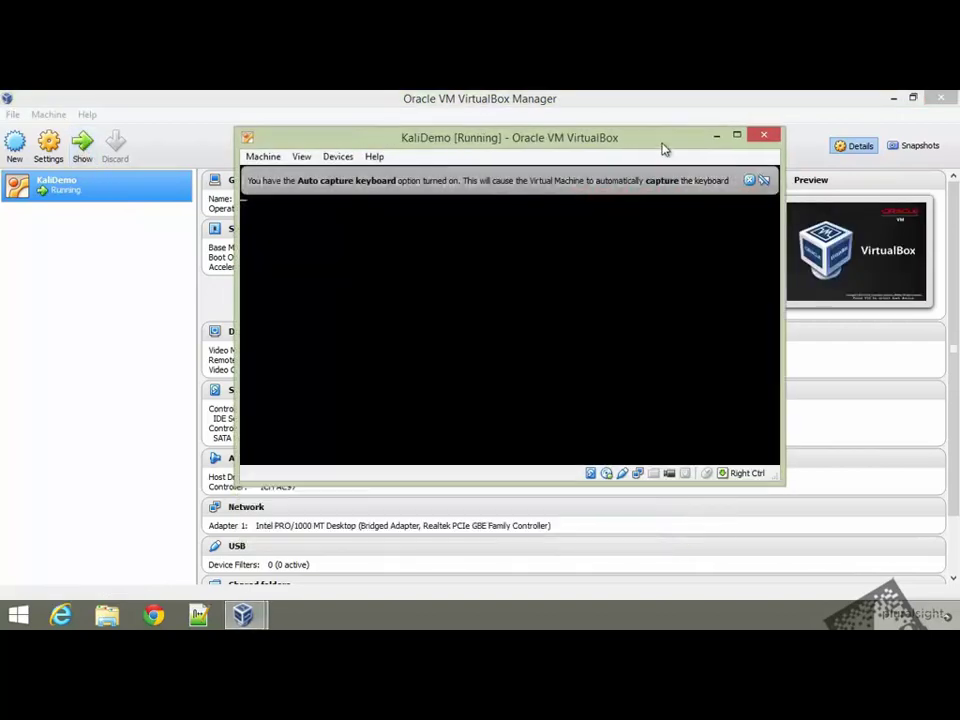
{"action": "left_click", "coordinate": [676, 135]}
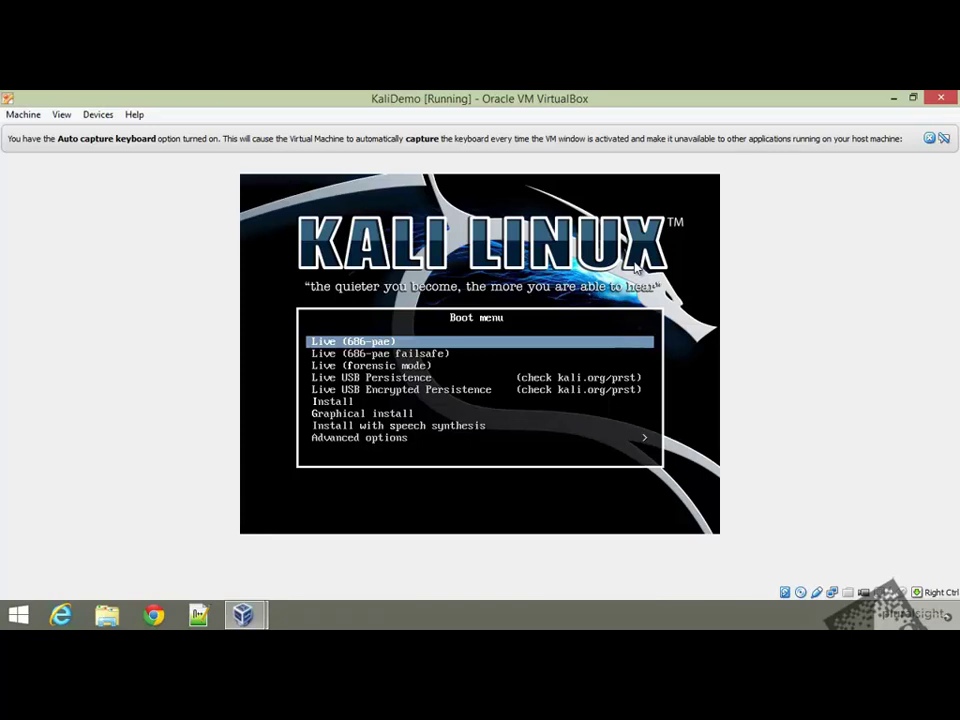
Launch Graphical install and accept English, United States and the American English keymap
{"action": "key", "text": "Down"}
{"action": "key", "text": "Down"}
{"action": "key", "text": "Down"}
{"action": "key", "text": "Down"}
{"action": "key", "text": "Down"}
{"action": "key", "text": "Down"}
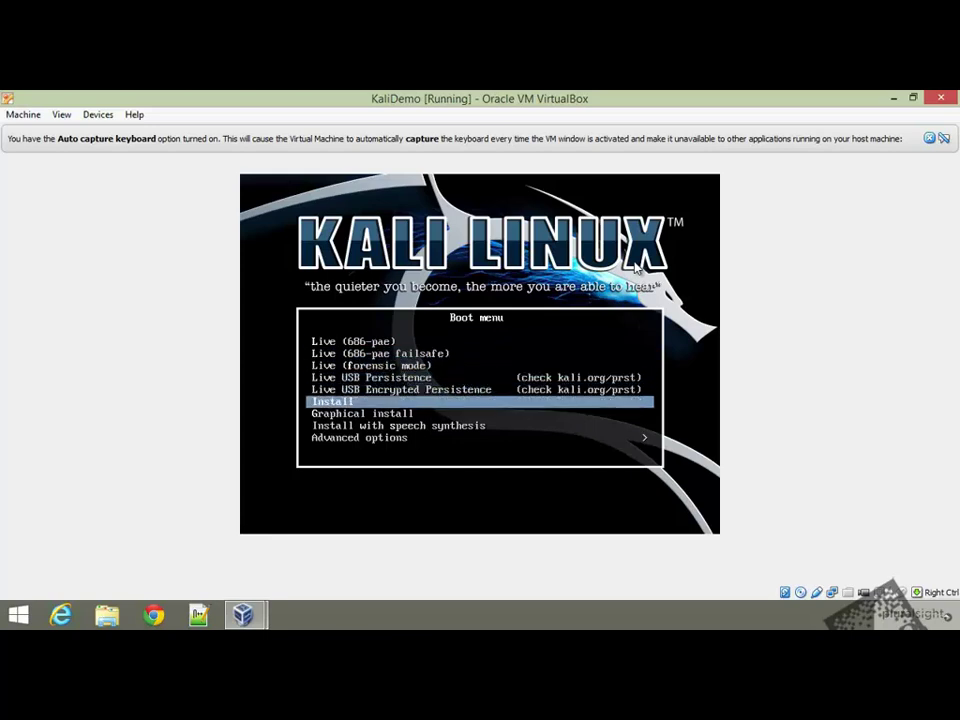
{"action": "key", "text": "Return"}
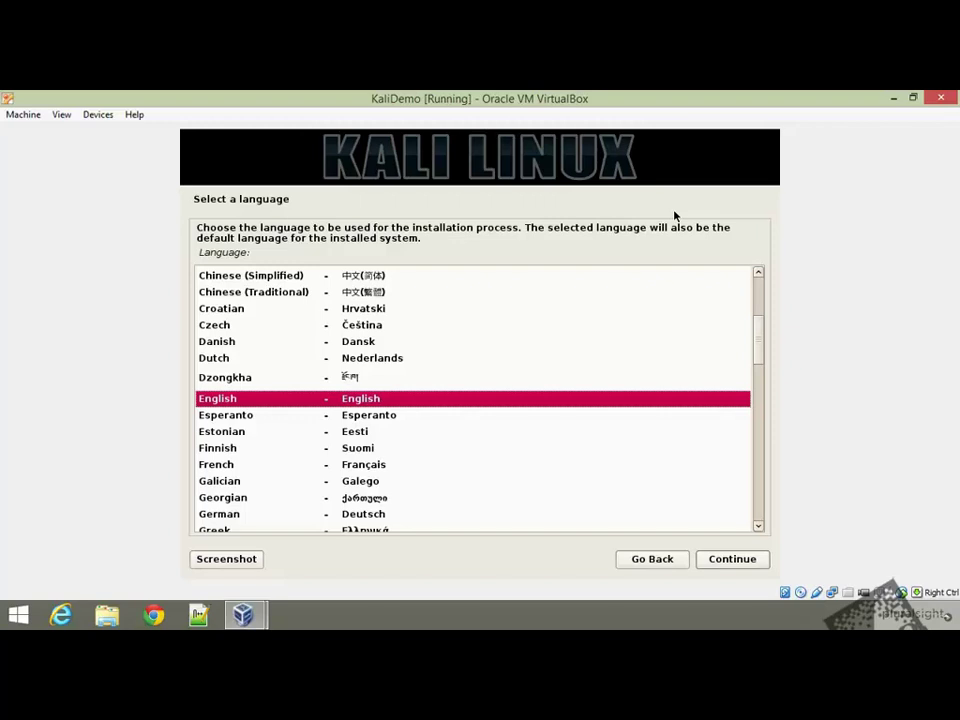
{"action": "left_click", "coordinate": [766, 559]}
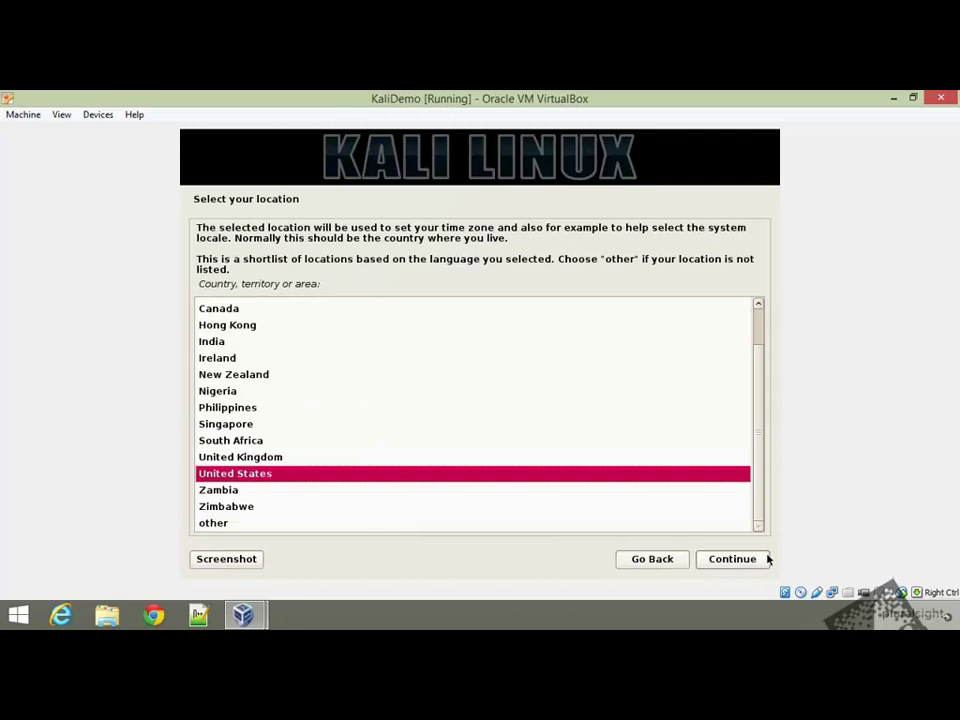
{"action": "left_click", "coordinate": [766, 559]}
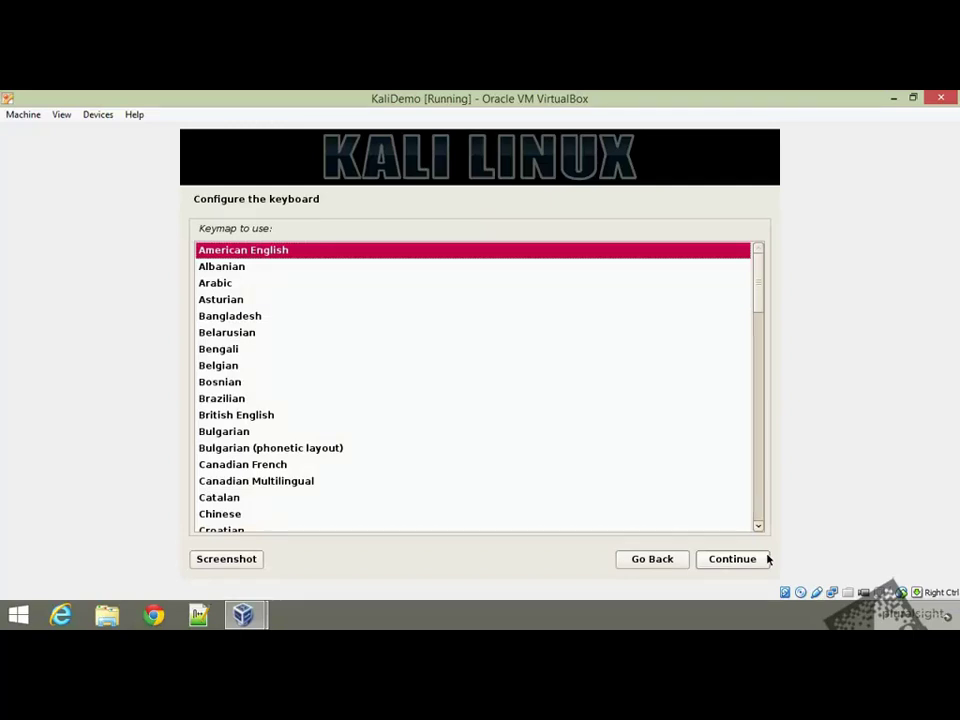
{"action": "left_click", "coordinate": [766, 559]}
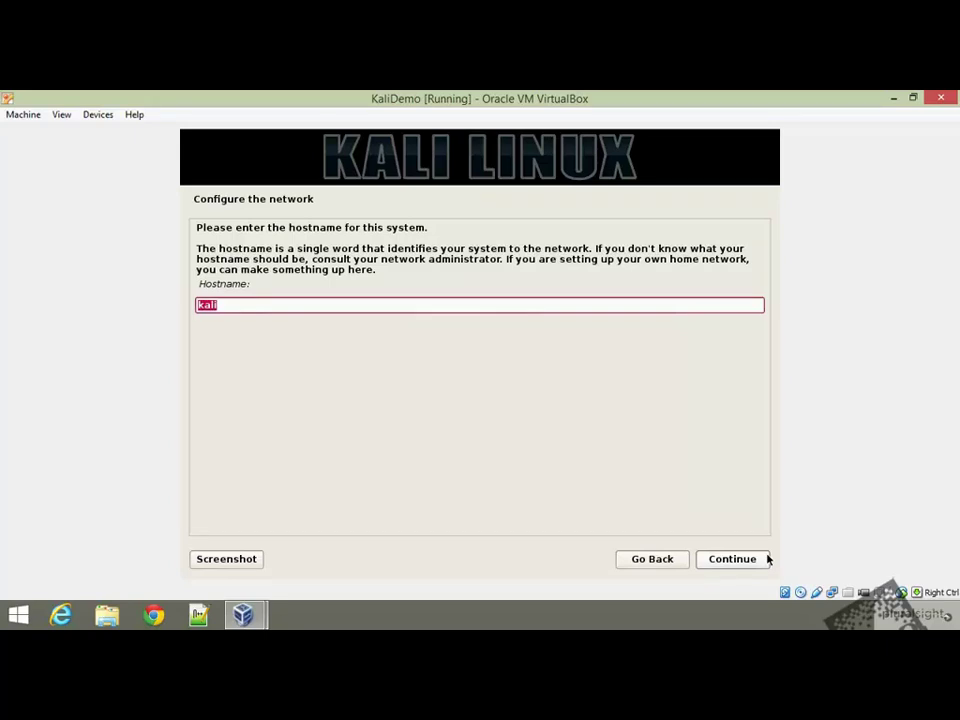
Keep hostname 'kali' and set the domain name to 'kali.local'
{"action": "left_click", "coordinate": [766, 558]}
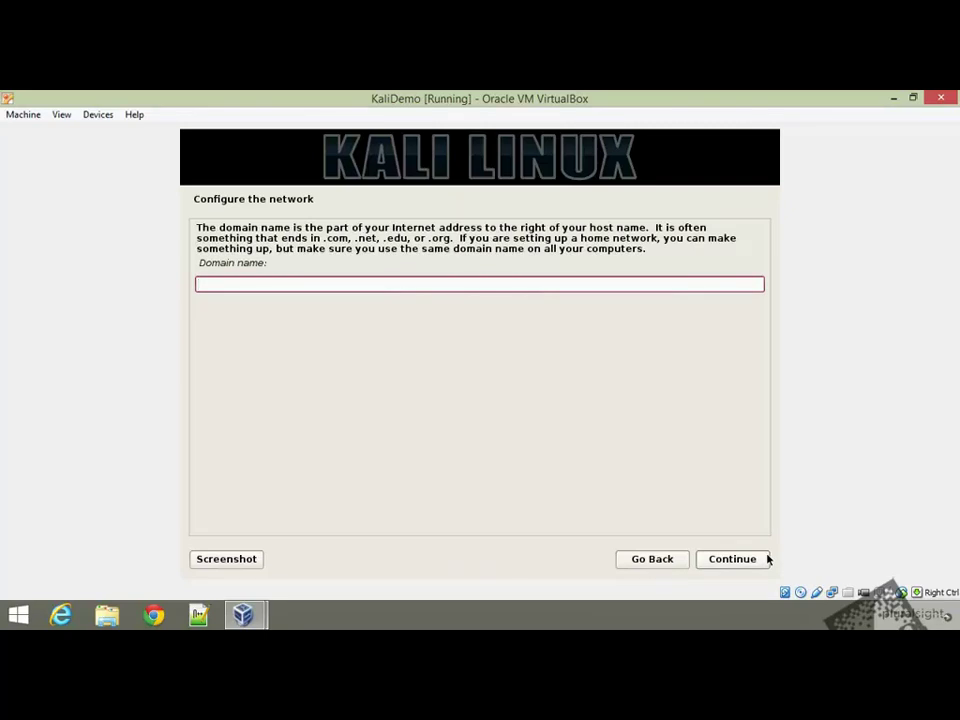
{"action": "type", "text": "kali.local"}
{"action": "left_click", "coordinate": [766, 559]}
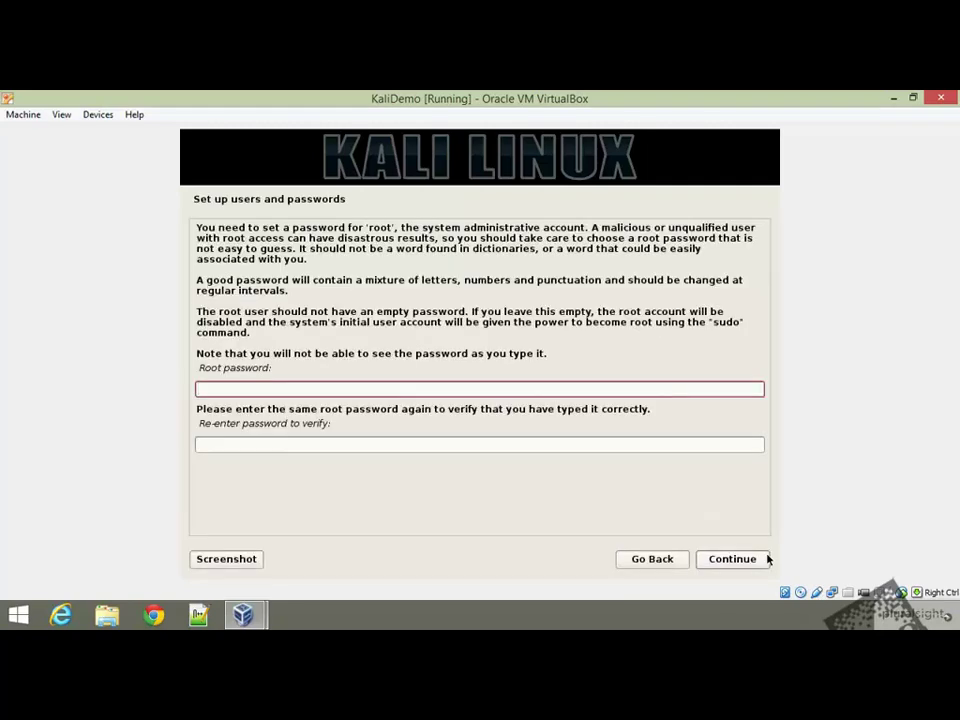
Enter and confirm the root password
{"action": "key", "text": "Tab"}
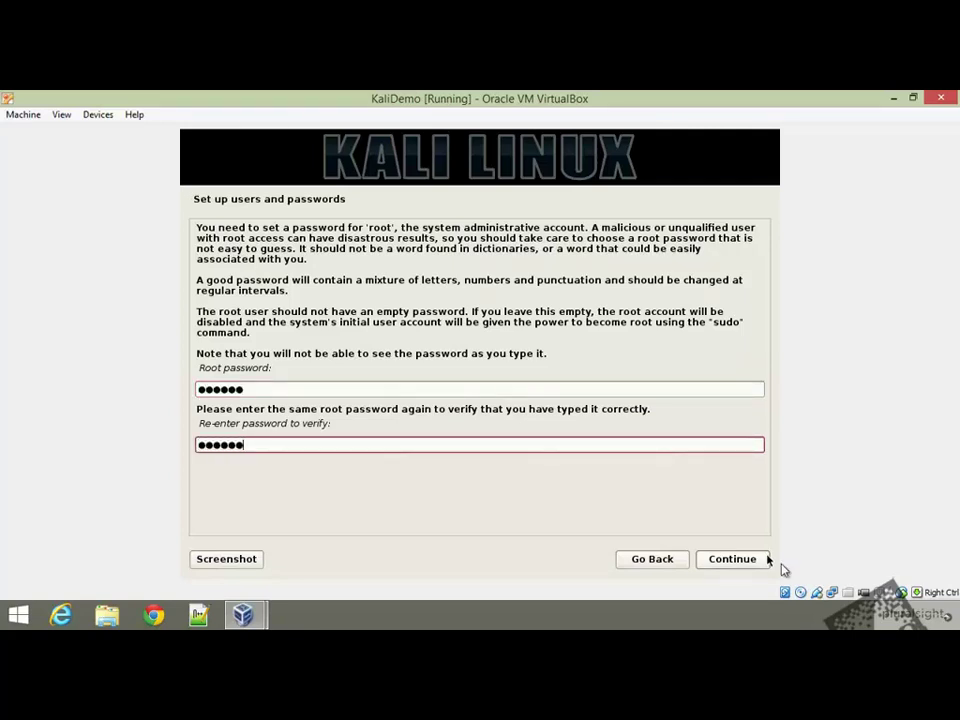
{"action": "left_click", "coordinate": [761, 559]}
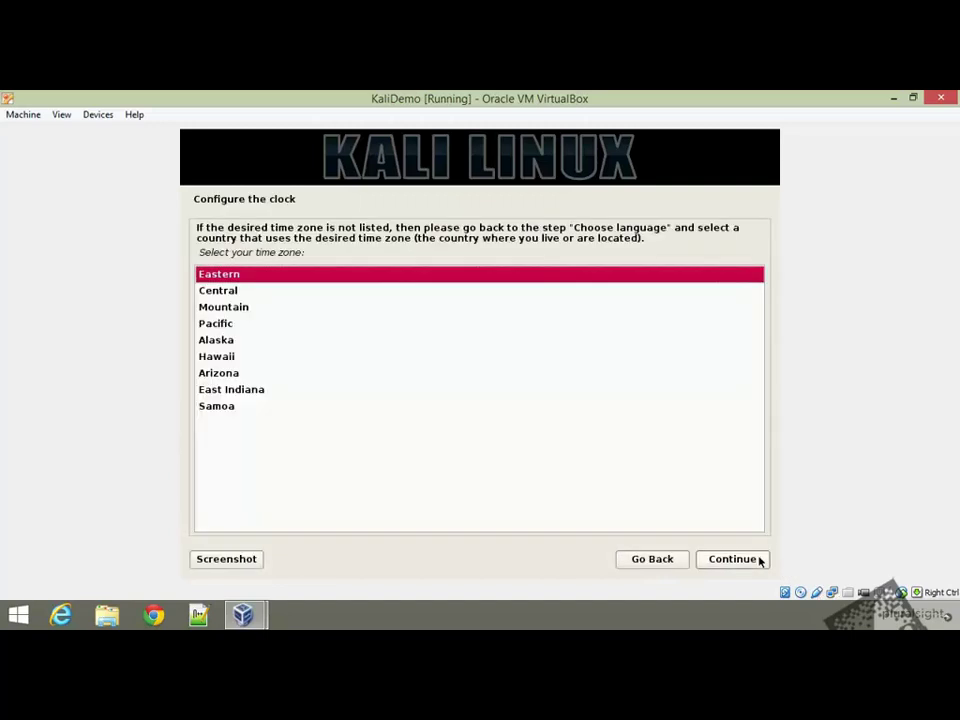
Accept Eastern as the time zone
{"action": "left_click", "coordinate": [761, 559]}
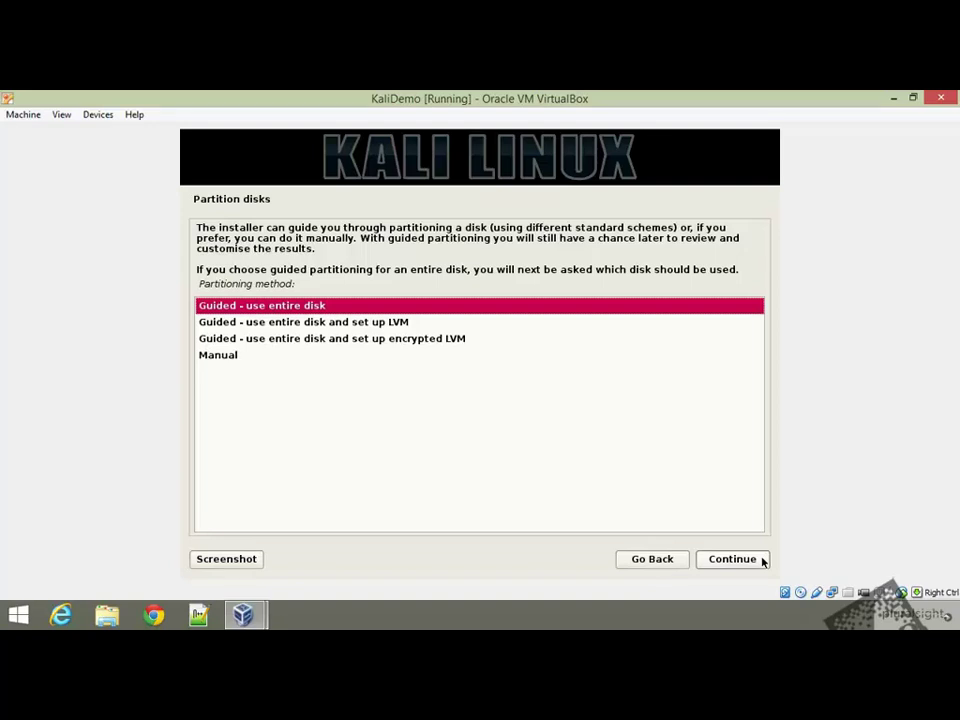
Choose guided encrypted LVM on the 42.9 GB VBOX disk with all files in one partition
{"action": "left_click", "coordinate": [414, 338]}
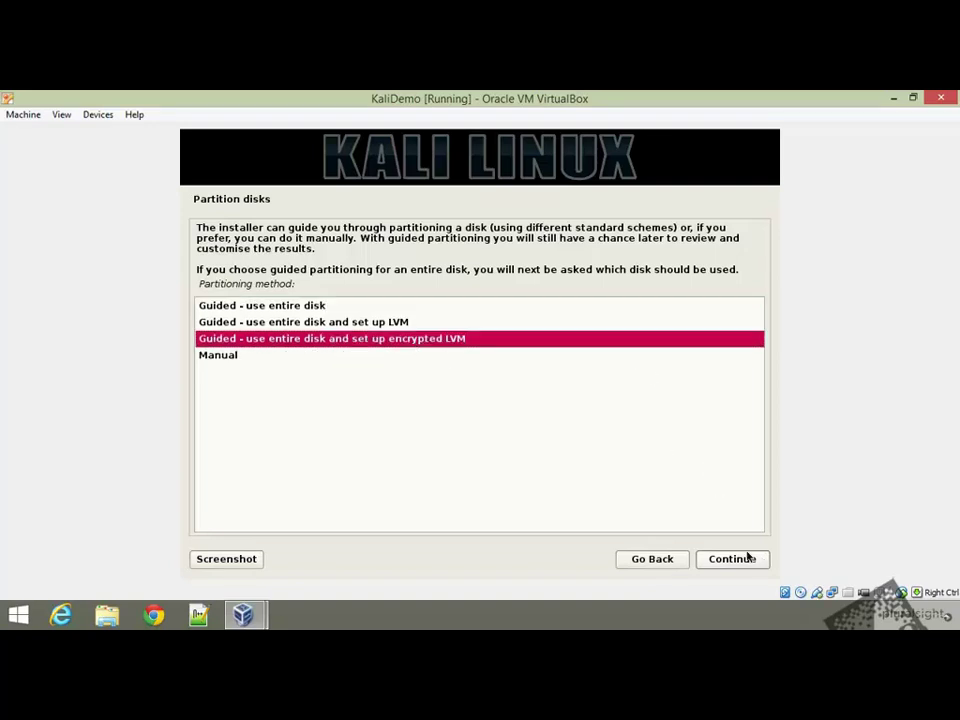
{"action": "left_click", "coordinate": [748, 566]}
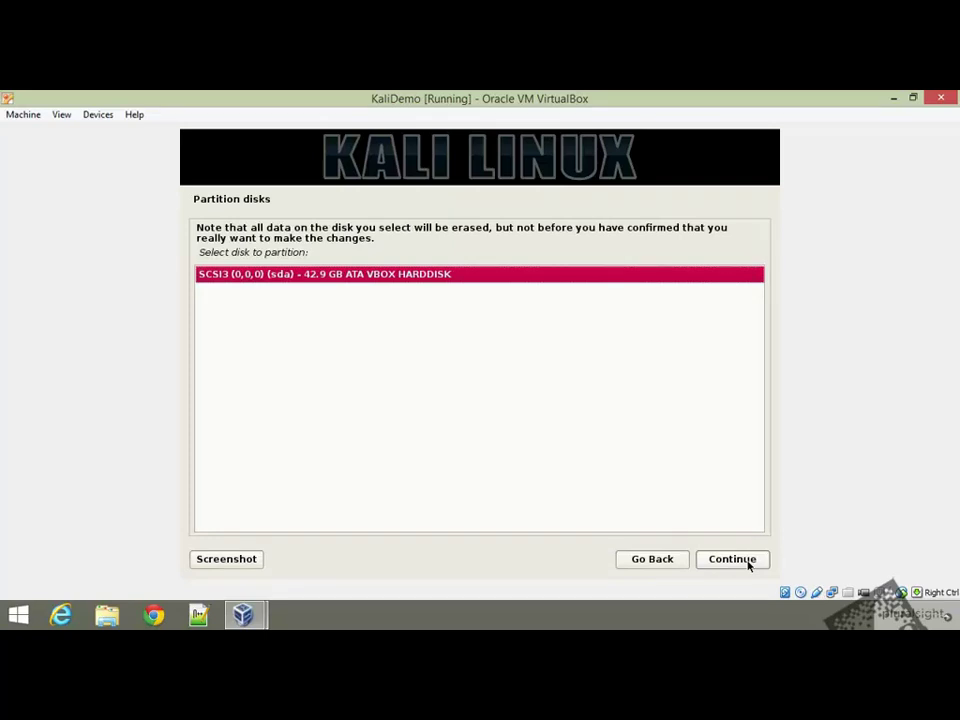
{"action": "left_click", "coordinate": [748, 566]}
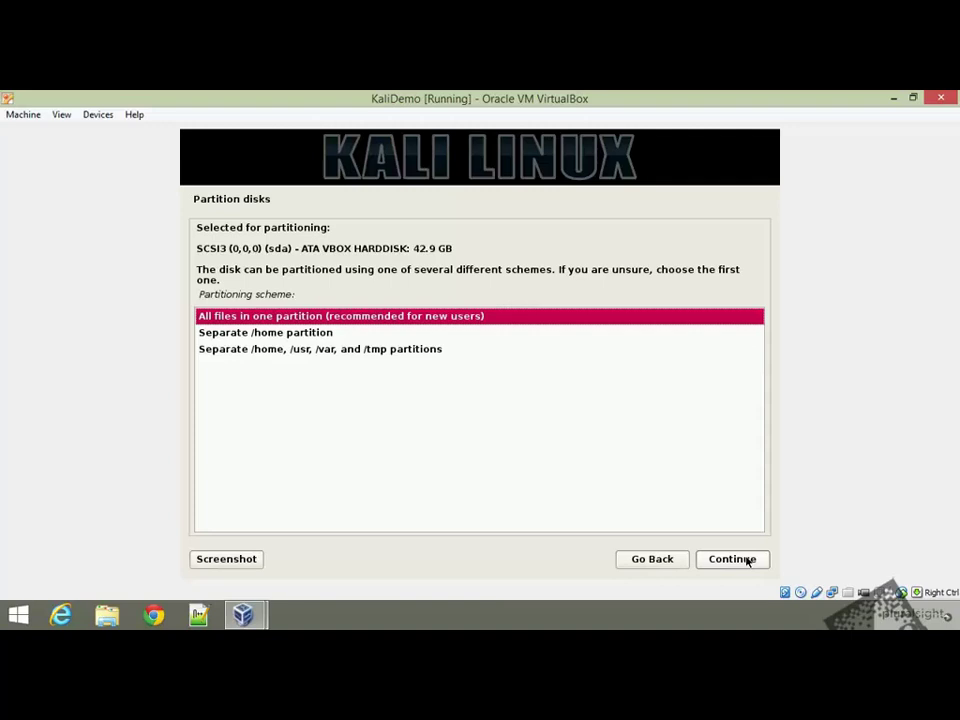
{"action": "left_click", "coordinate": [747, 562]}
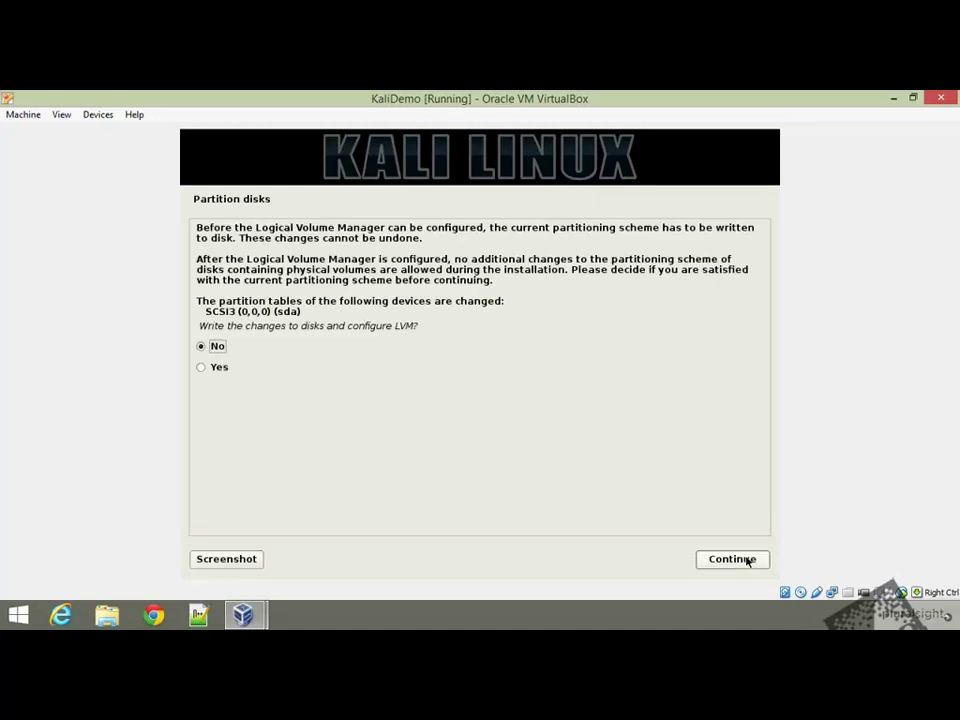
{"action": "left_click", "coordinate": [212, 370]}
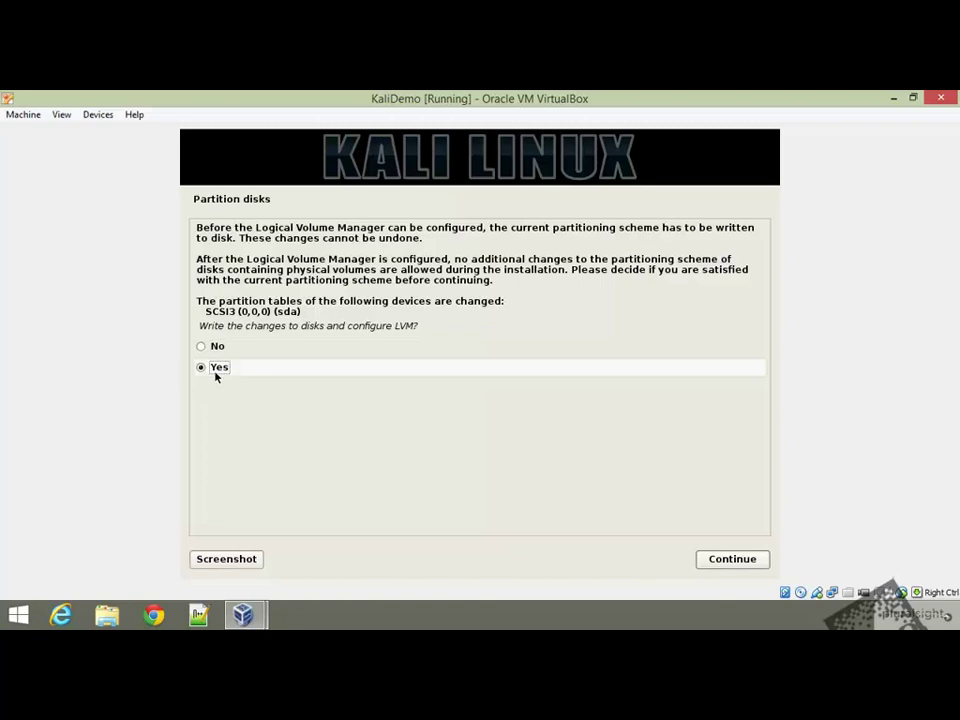
{"action": "left_click", "coordinate": [767, 560]}
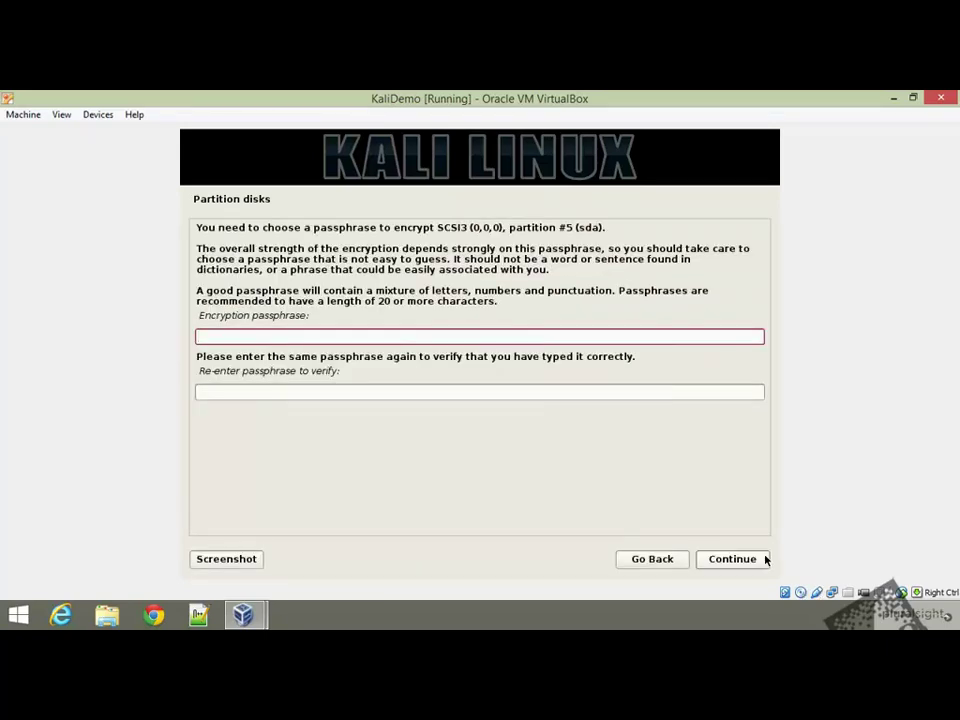
Enter and confirm the disk encryption passphrase
{"action": "type", "text": "**********"}
{"action": "left_click", "coordinate": [649, 391]}
{"action": "type", "text": "*******"}
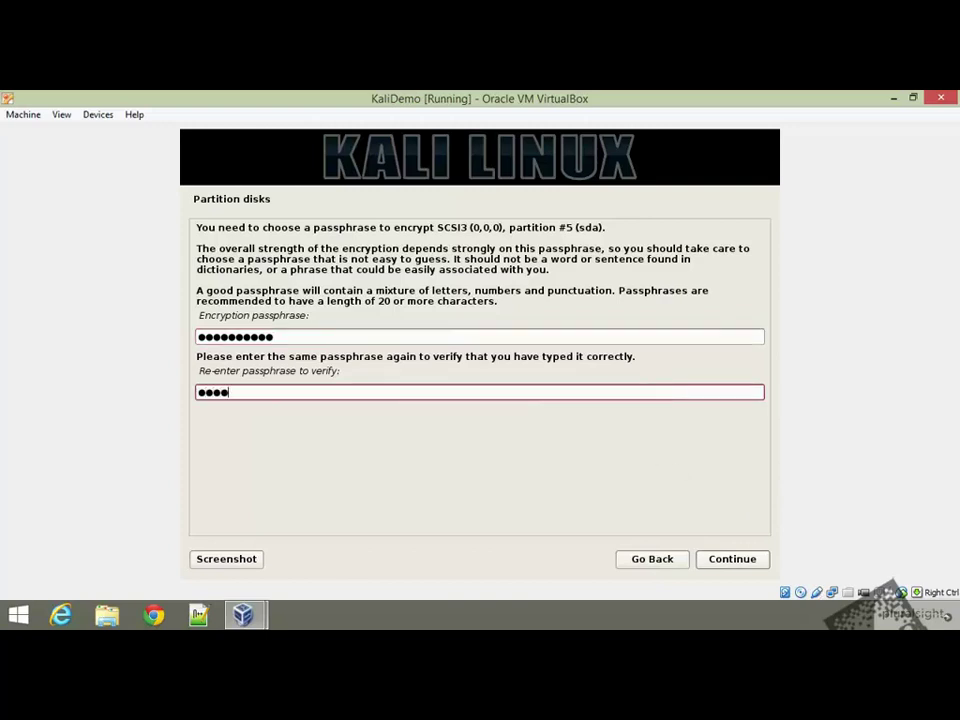
{"action": "type", "text": "***"}
{"action": "left_click", "coordinate": [750, 565]}
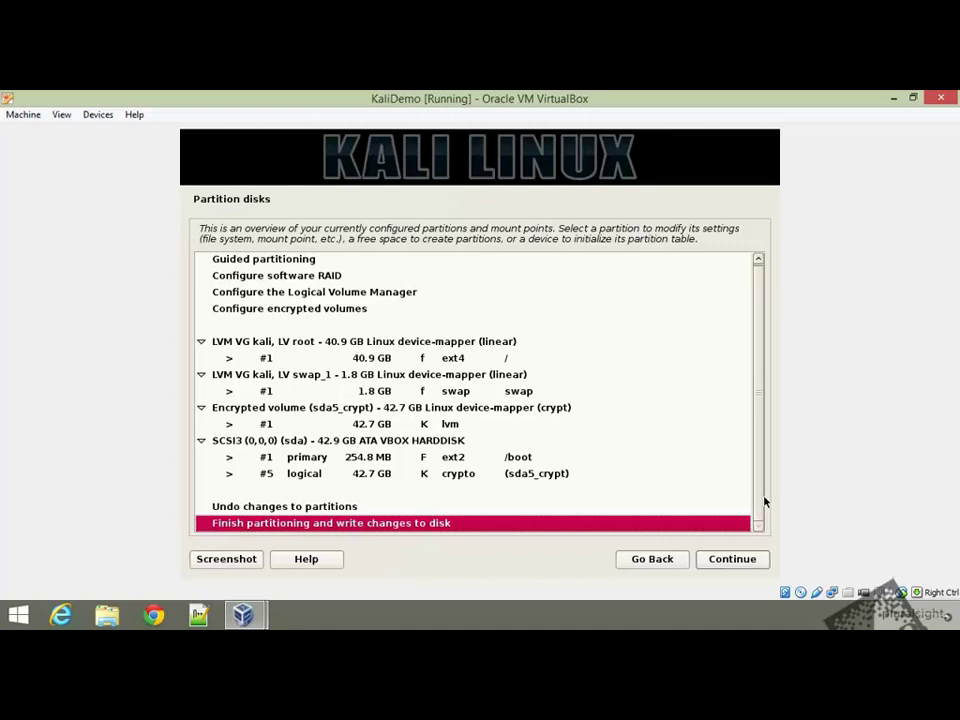
Finish partitioning and agree to write the changes to disk
{"action": "left_click", "coordinate": [716, 568]}
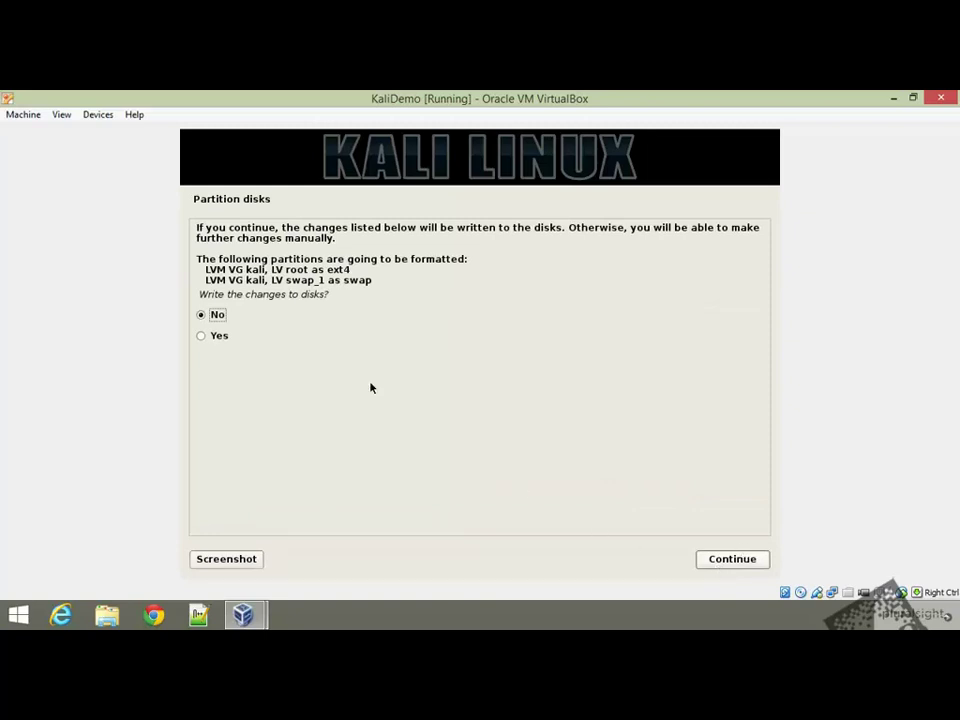
{"action": "left_click", "coordinate": [201, 337]}
{"action": "left_click", "coordinate": [746, 559]}
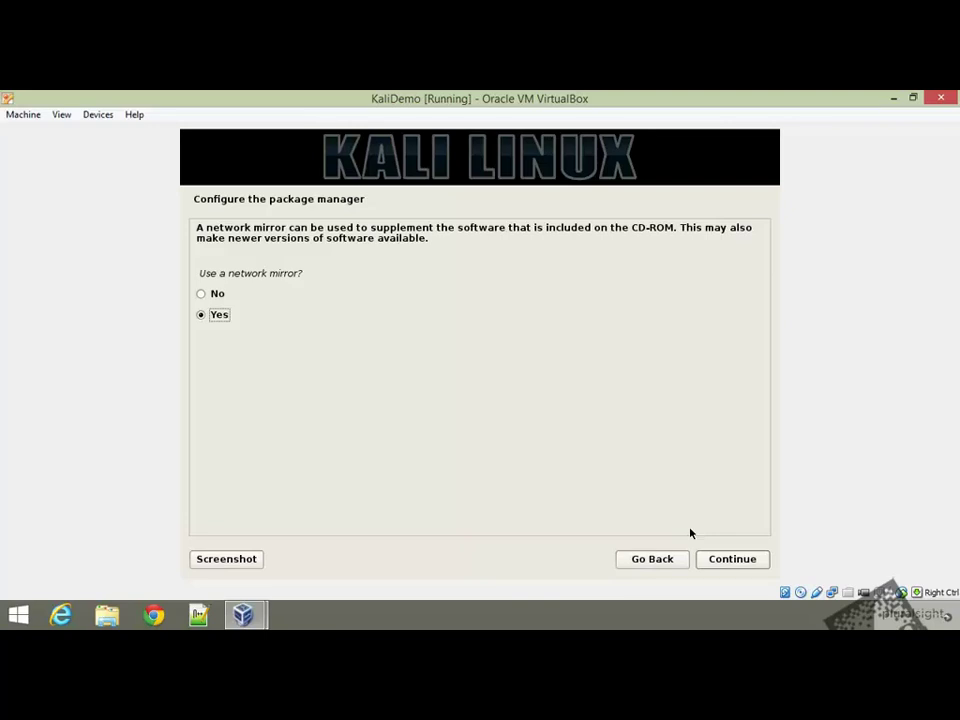
Use a network mirror and leave the HTTP proxy blank
{"action": "left_click", "coordinate": [744, 558]}
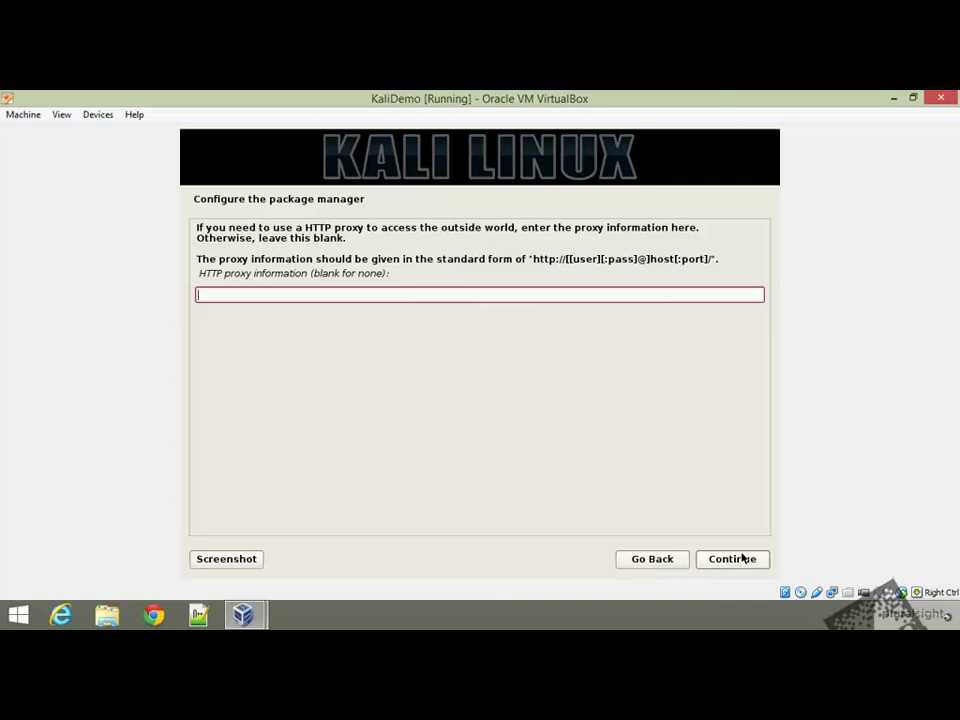
{"action": "left_click", "coordinate": [754, 559]}
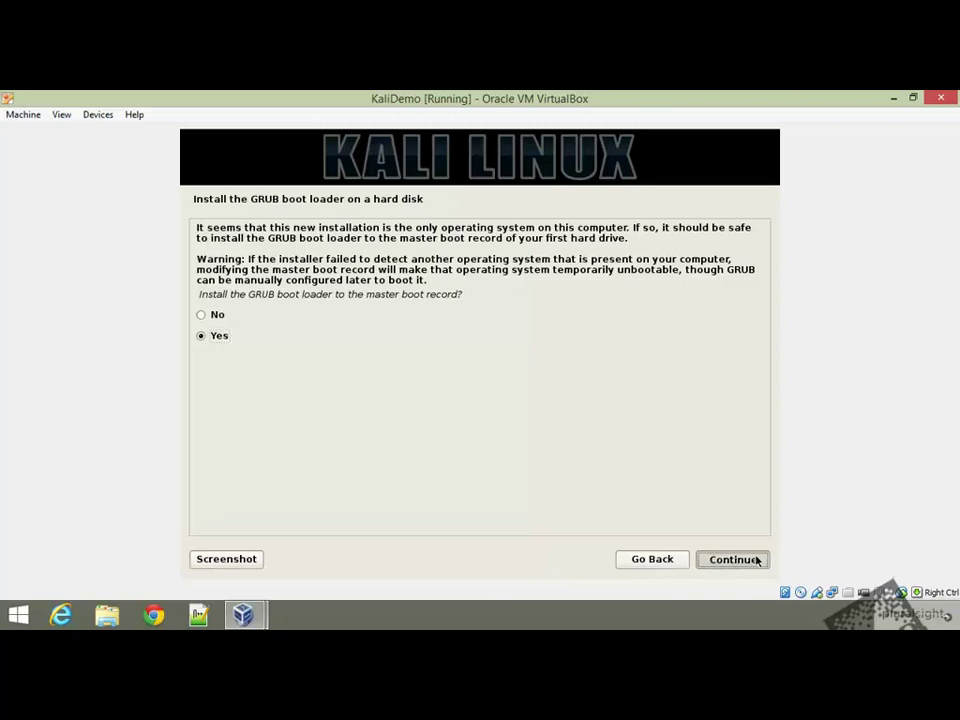
Install GRUB to the master boot record and finish the installation
{"action": "left_click", "coordinate": [733, 559]}
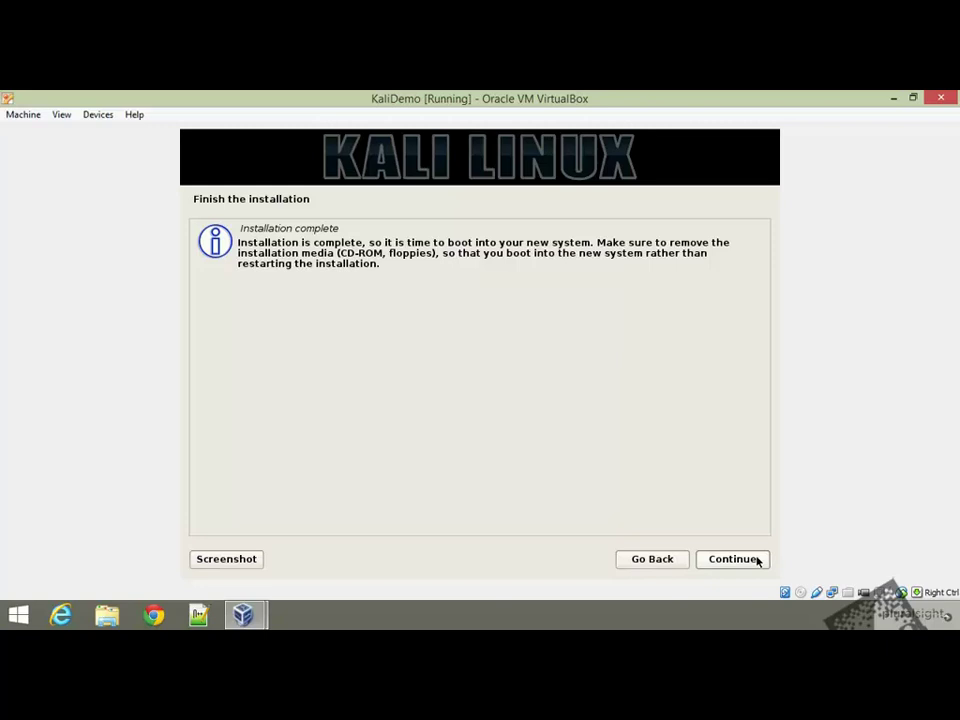
{"action": "left_click", "coordinate": [735, 559]}
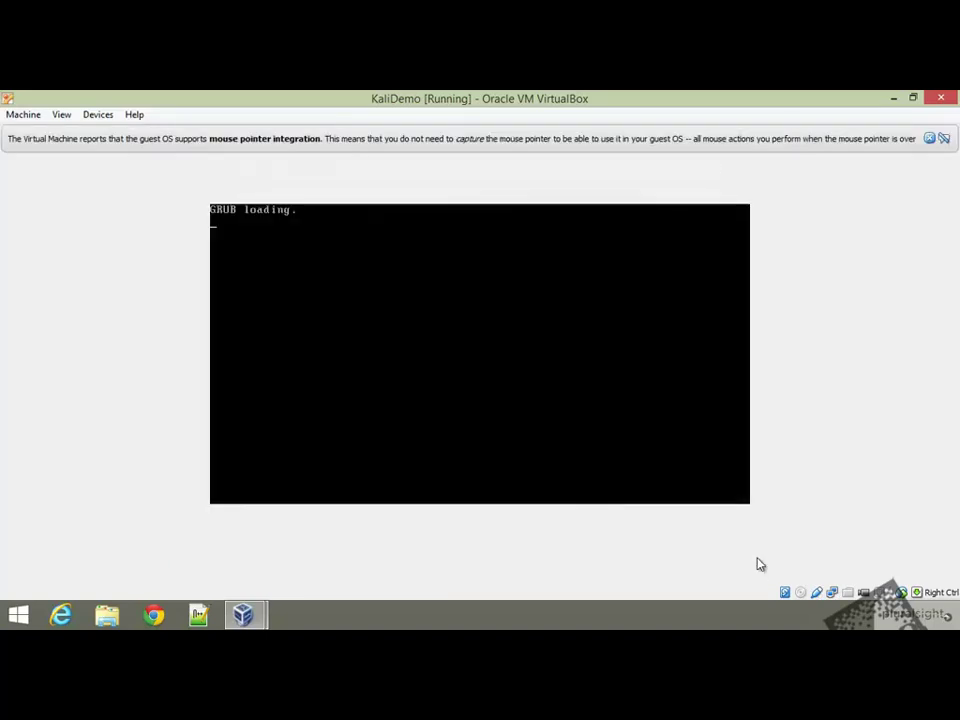
Boot Kali from the GRUB menu and unlock the disk with the encryption passphrase
{"action": "key", "text": "Return"}
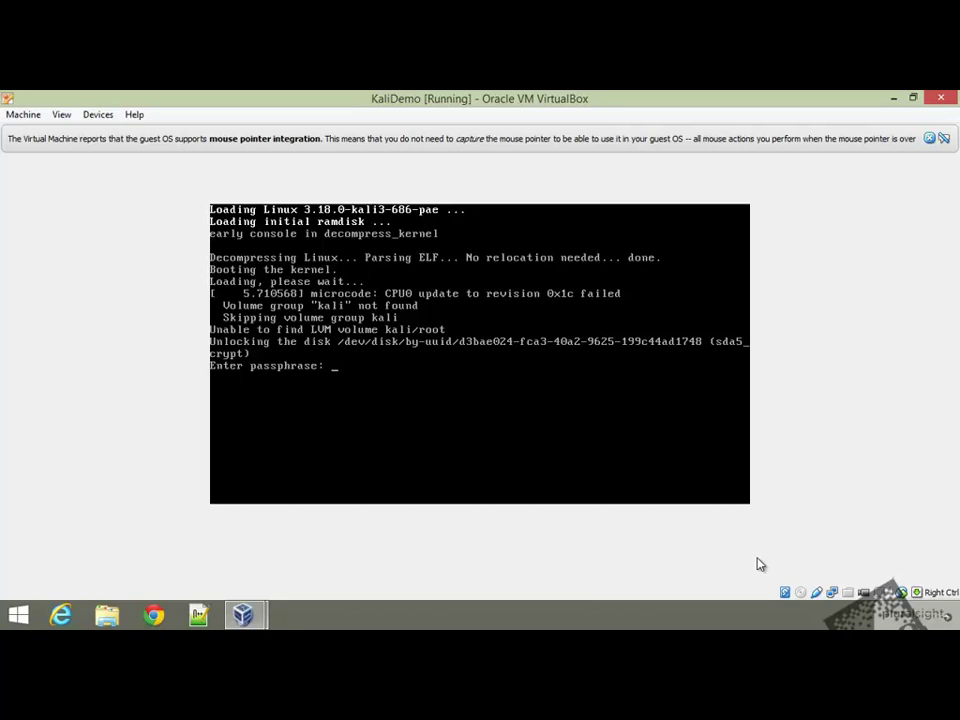
{"action": "key", "text": "Return"}
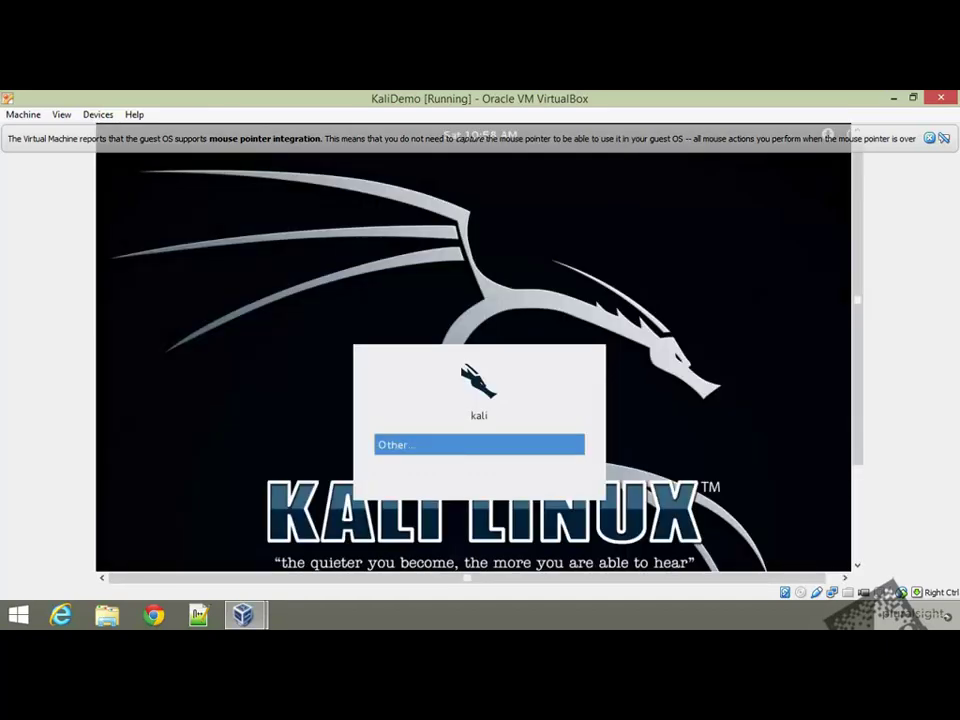
Log in as root with the account password and dismiss the mouse-integration notice
{"action": "key", "text": "Return"}
{"action": "type", "text": "root"}
{"action": "key", "text": "Return"}
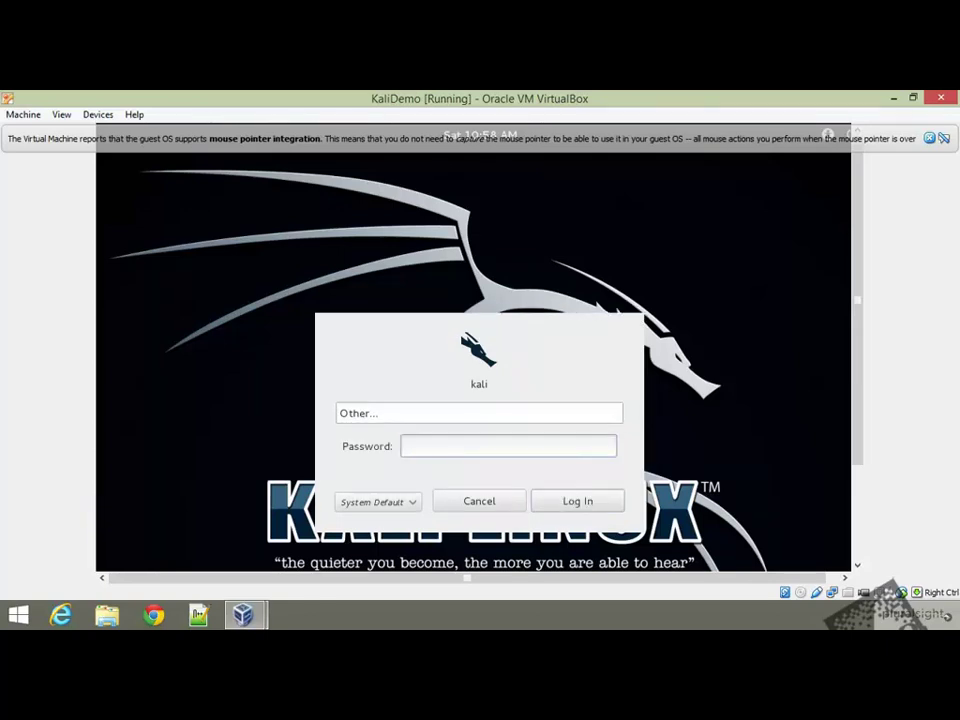
{"action": "key", "text": "Return"}
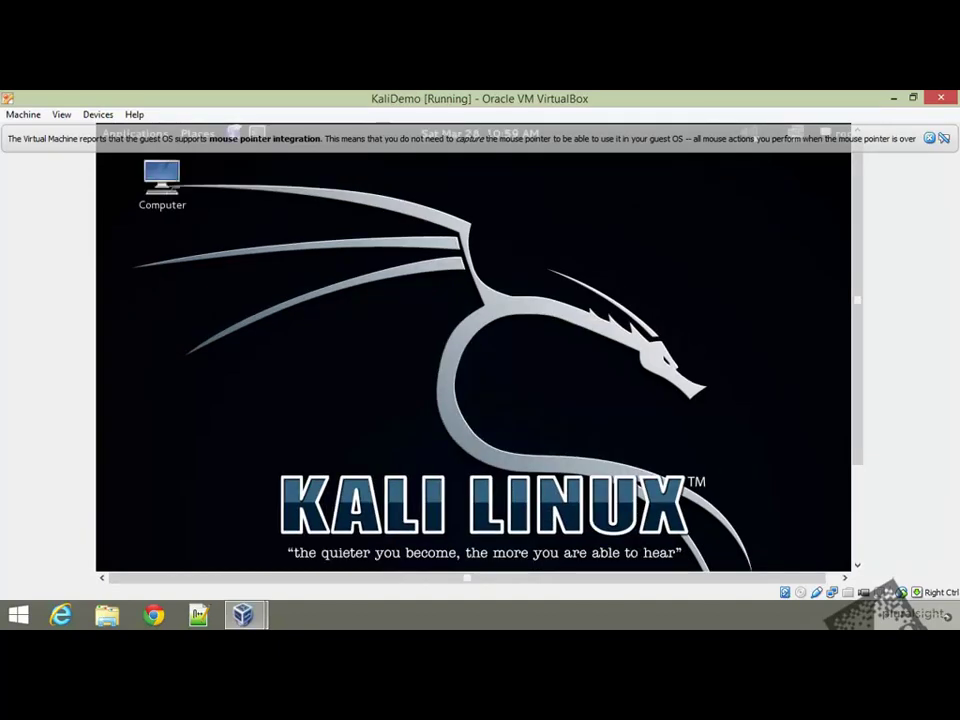
{"action": "left_click", "coordinate": [930, 139]}
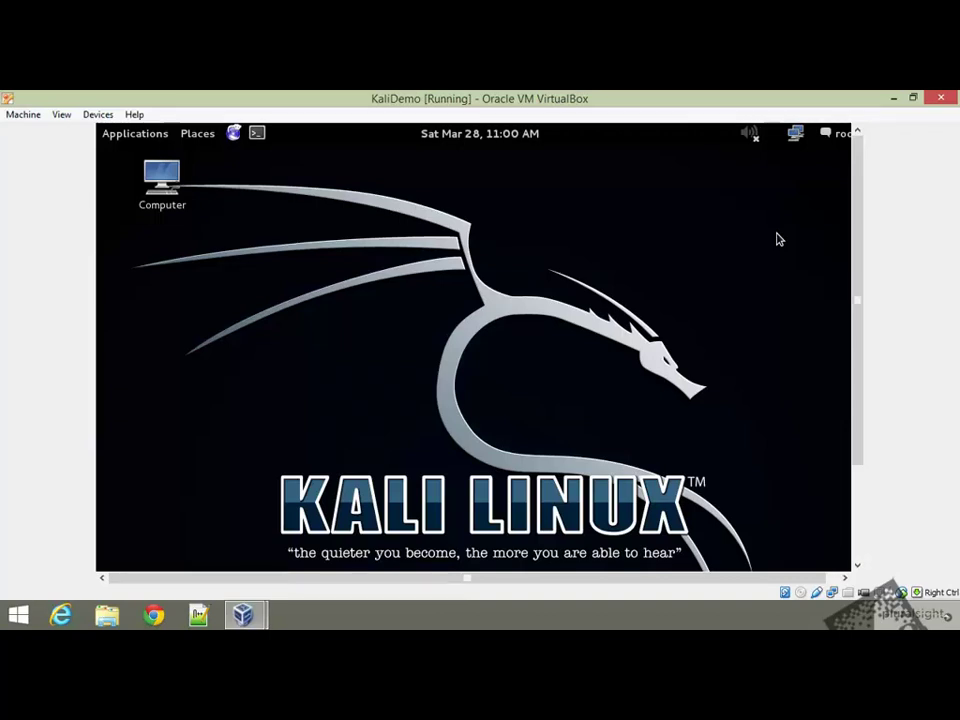
{"action": "left_click", "coordinate": [113, 116]}
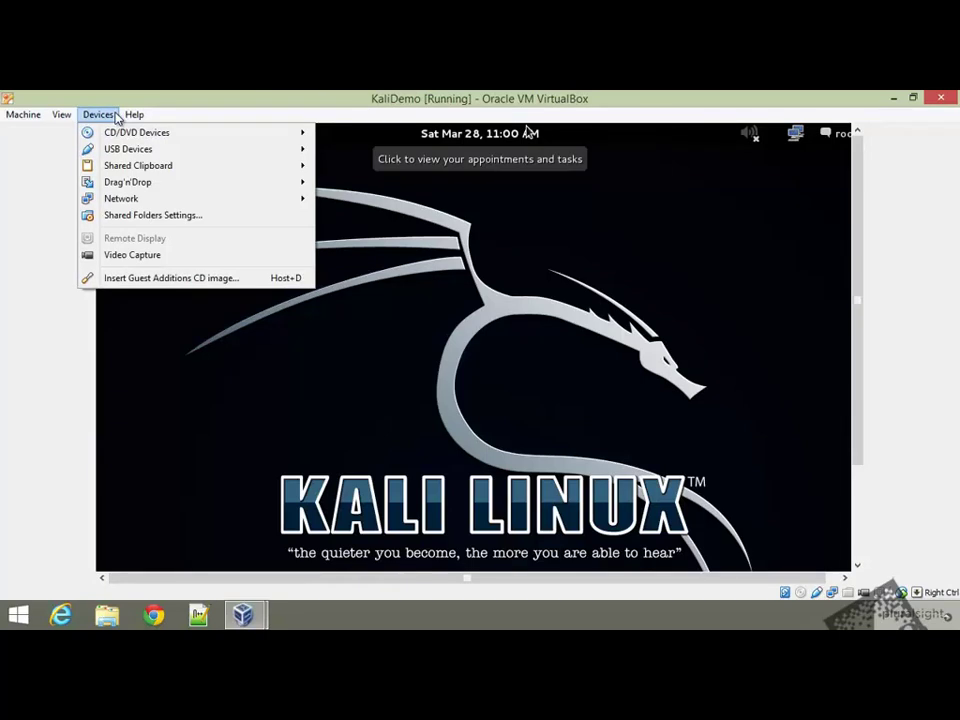
Insert the Guest Additions CD, run its autorun, dismiss the error, and select the VBOXADDITIONS disc
{"action": "left_click", "coordinate": [128, 279]}
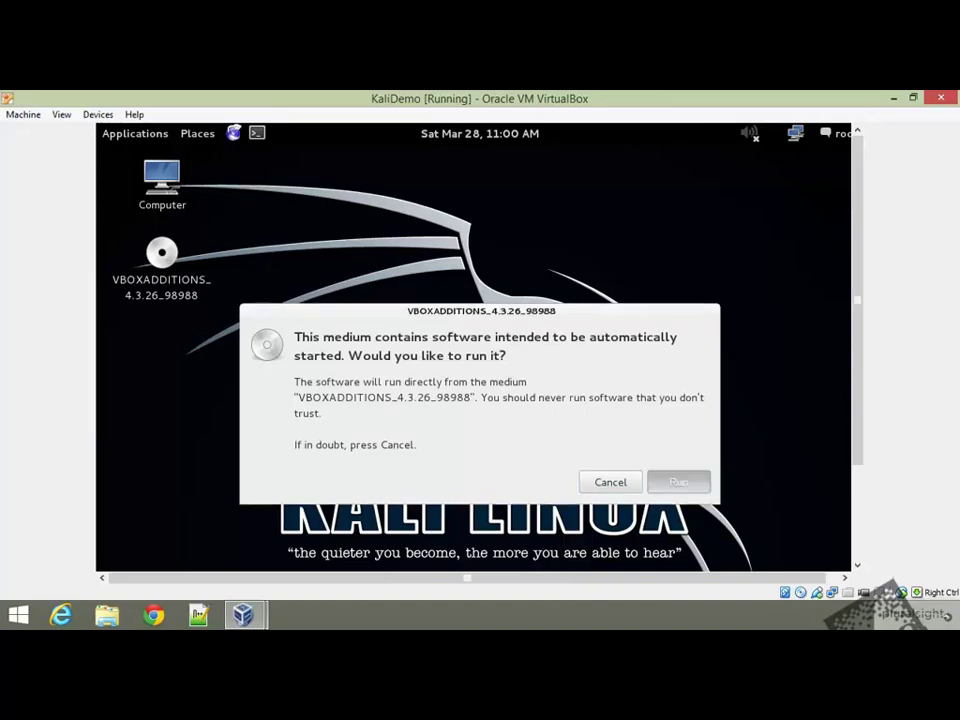
{"action": "left_click", "coordinate": [694, 484]}
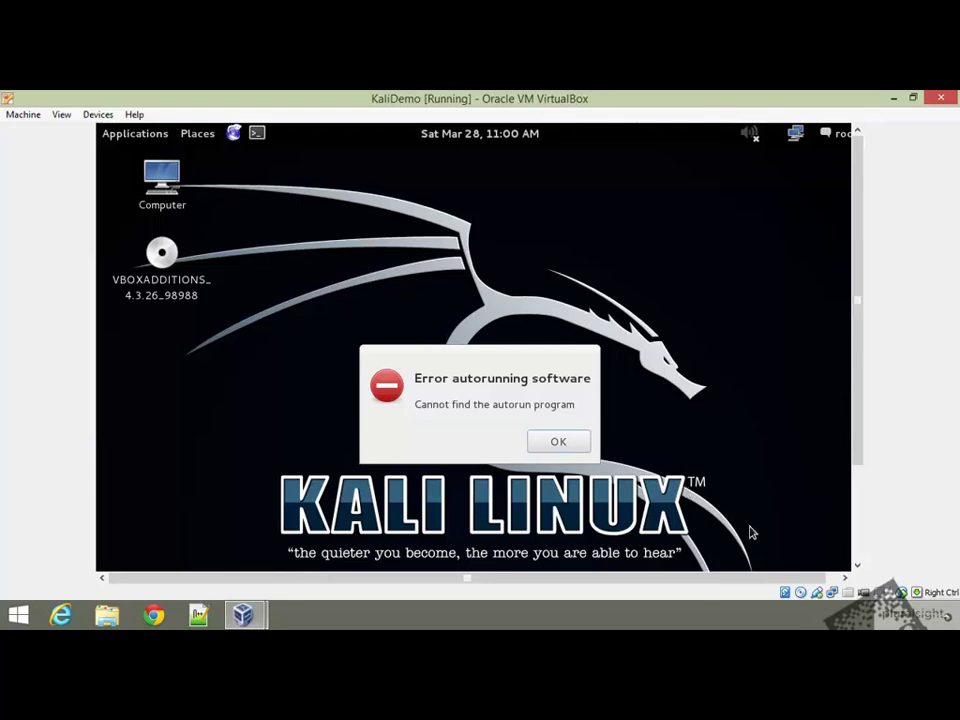
{"action": "left_click", "coordinate": [557, 441]}
{"action": "left_click", "coordinate": [171, 290]}
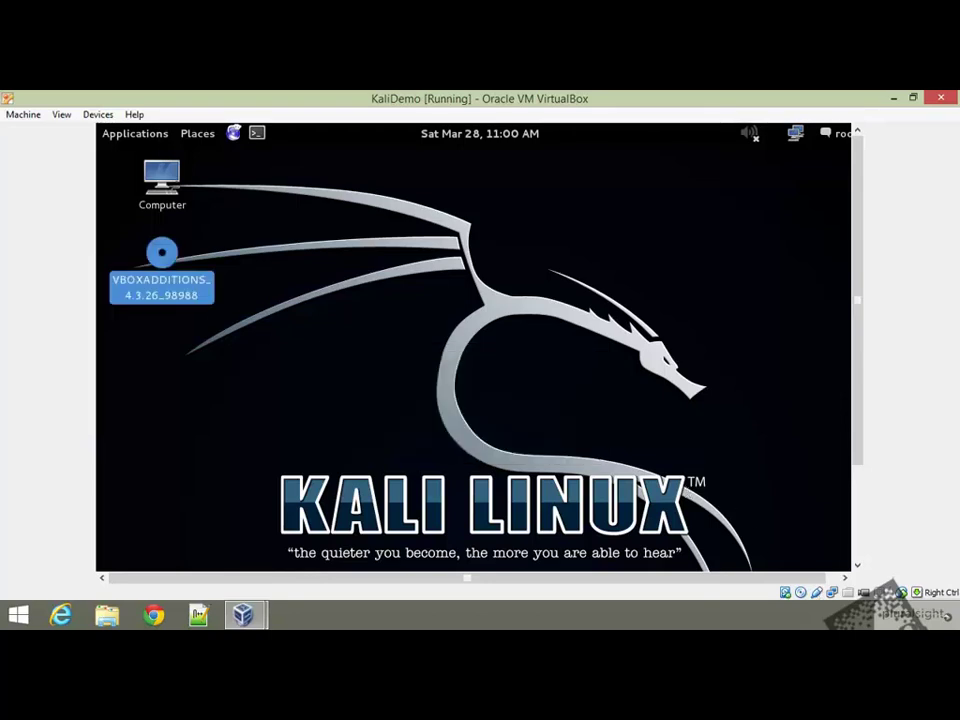
Eject the VBOXADDITIONS_4.3.26 disc from the Kali desktop via its context menu
{"action": "right_click", "coordinate": [172, 263]}
{"action": "left_click_drag", "start_coordinate": [860, 390], "coordinate": [843, 499]}
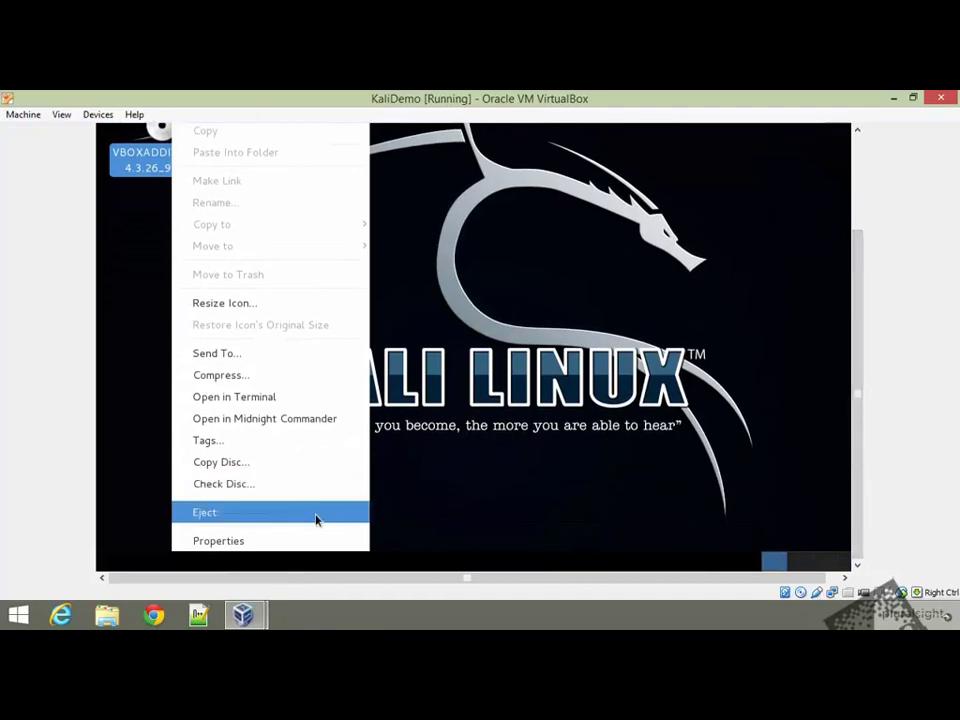
{"action": "left_click", "coordinate": [316, 519]}
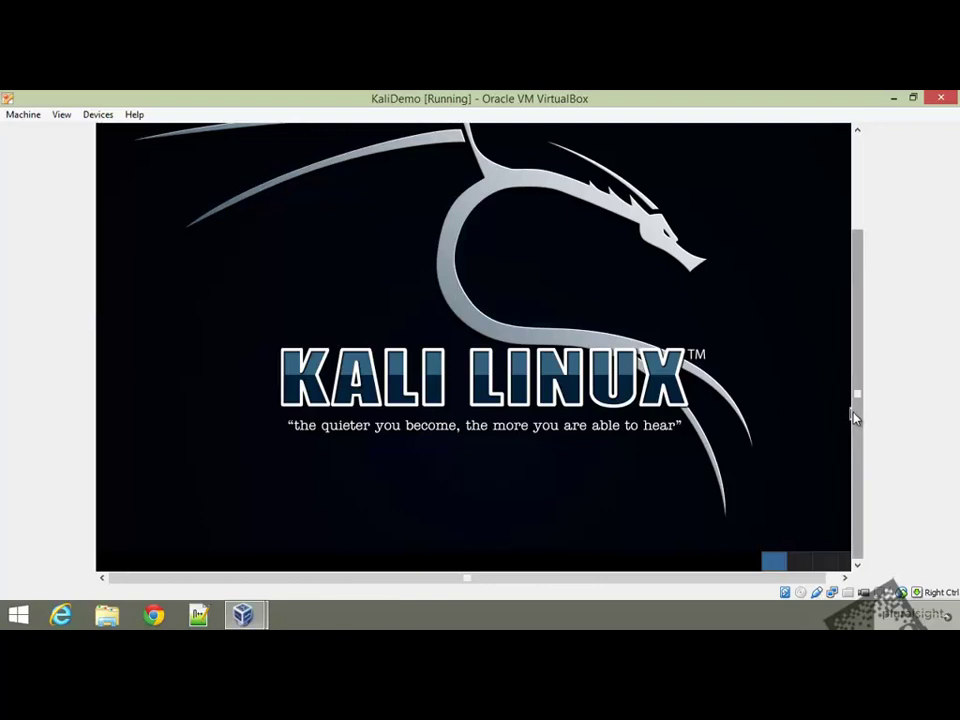
{"action": "left_click_drag", "start_coordinate": [855, 415], "coordinate": [831, 274]}
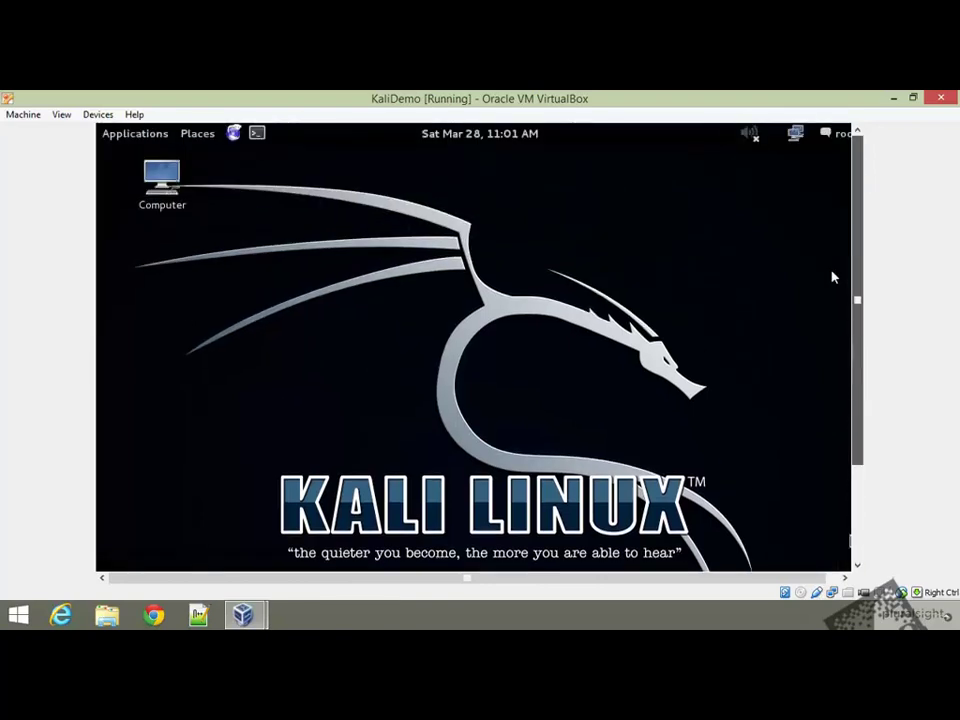
Edit /etc/fstab in Leafpad so /dev/sr0 uses exec instead of noauto, then save and close
{"action": "left_click", "coordinate": [257, 133]}
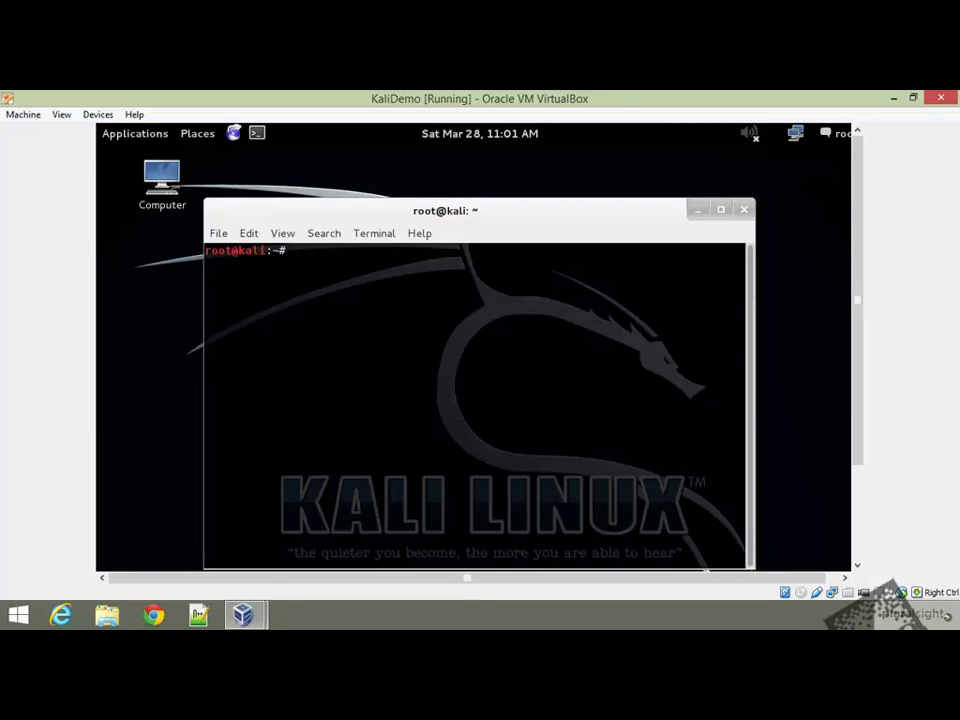
{"action": "type", "text": "leafp"}
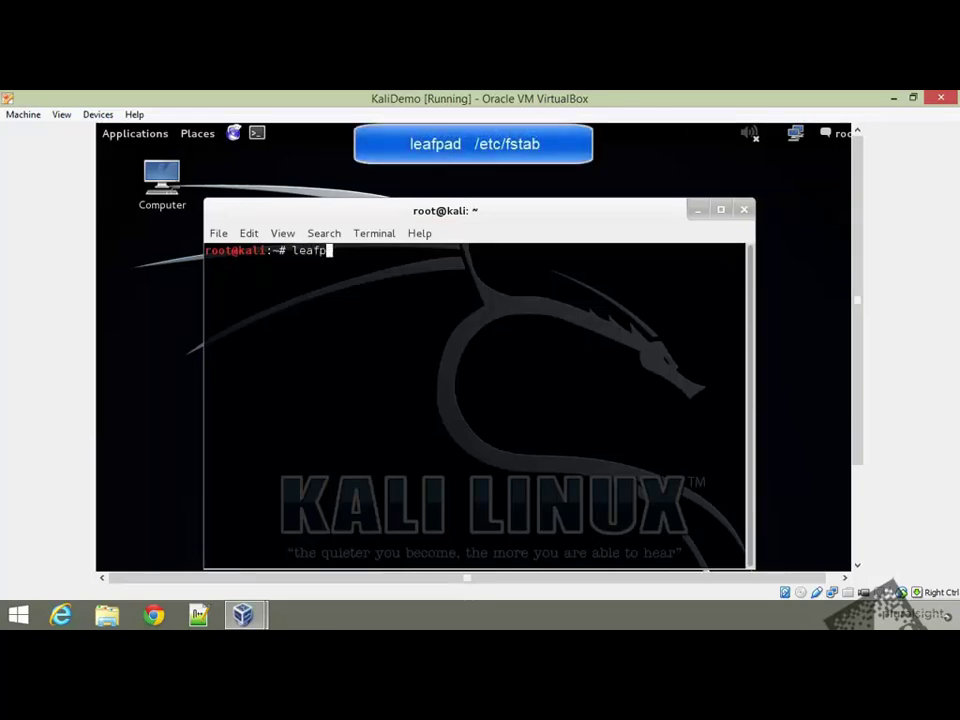
{"action": "type", "text": "ad /etc/fstab"}
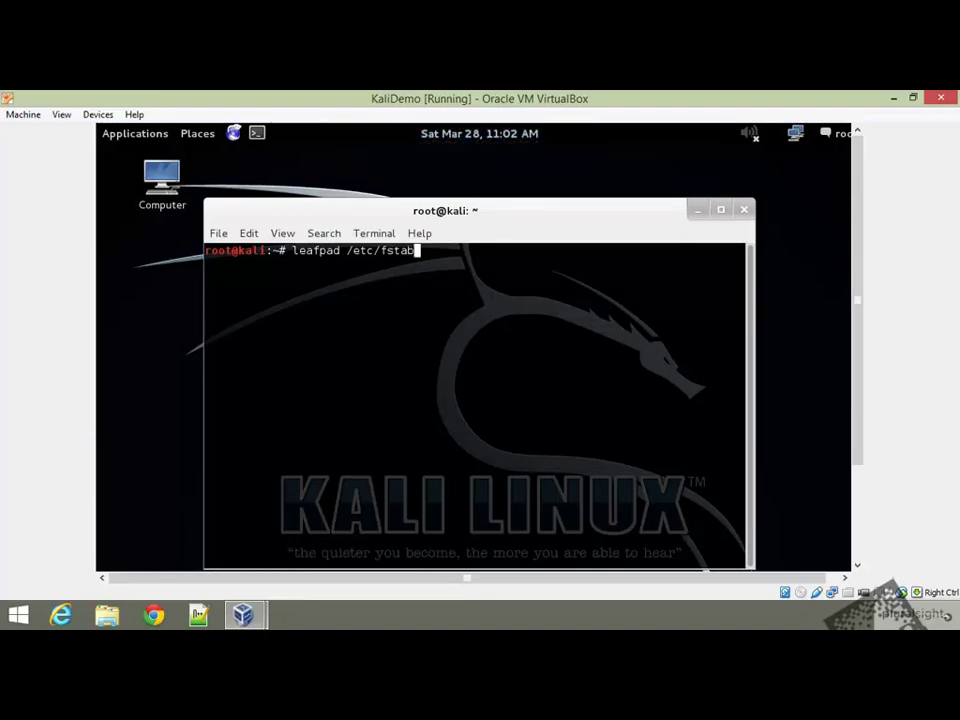
{"action": "key", "text": "Return"}
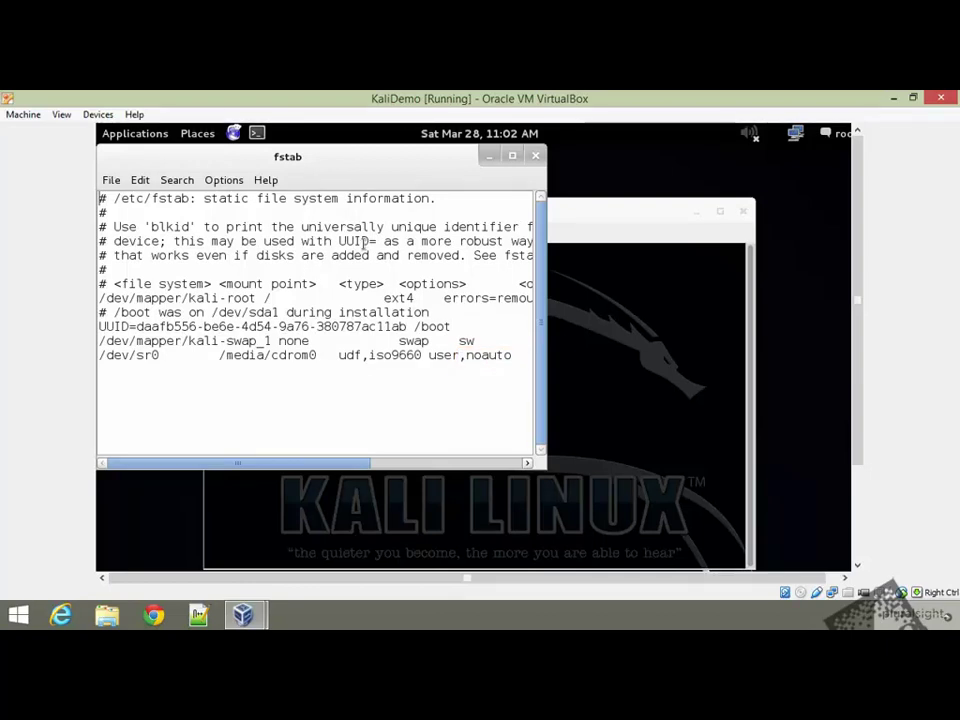
{"action": "double_click", "coordinate": [500, 355]}
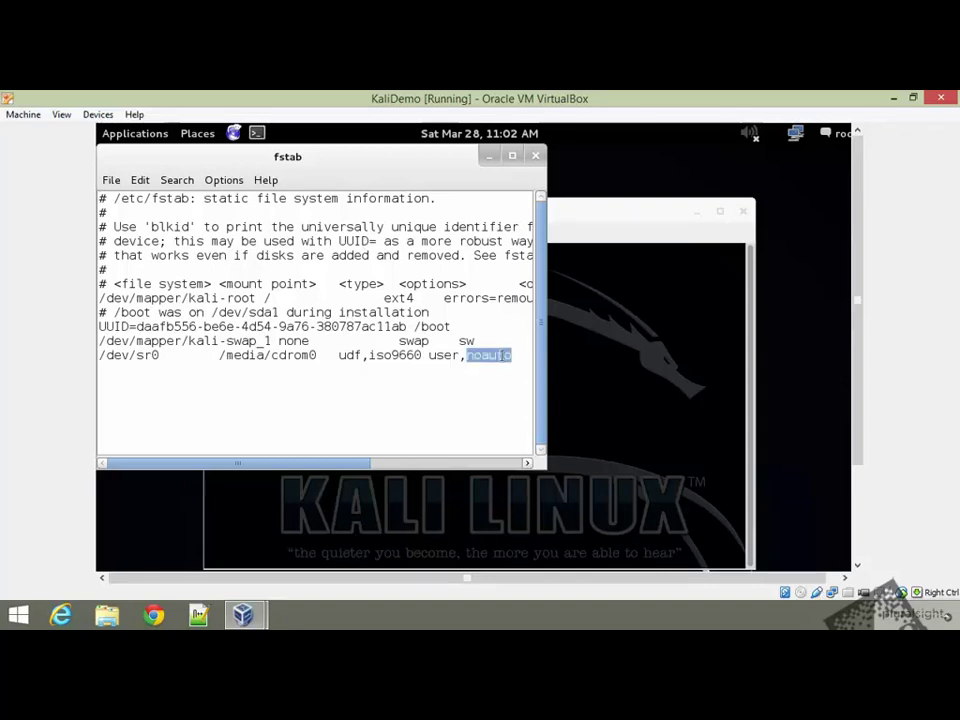
{"action": "type", "text": "exec"}
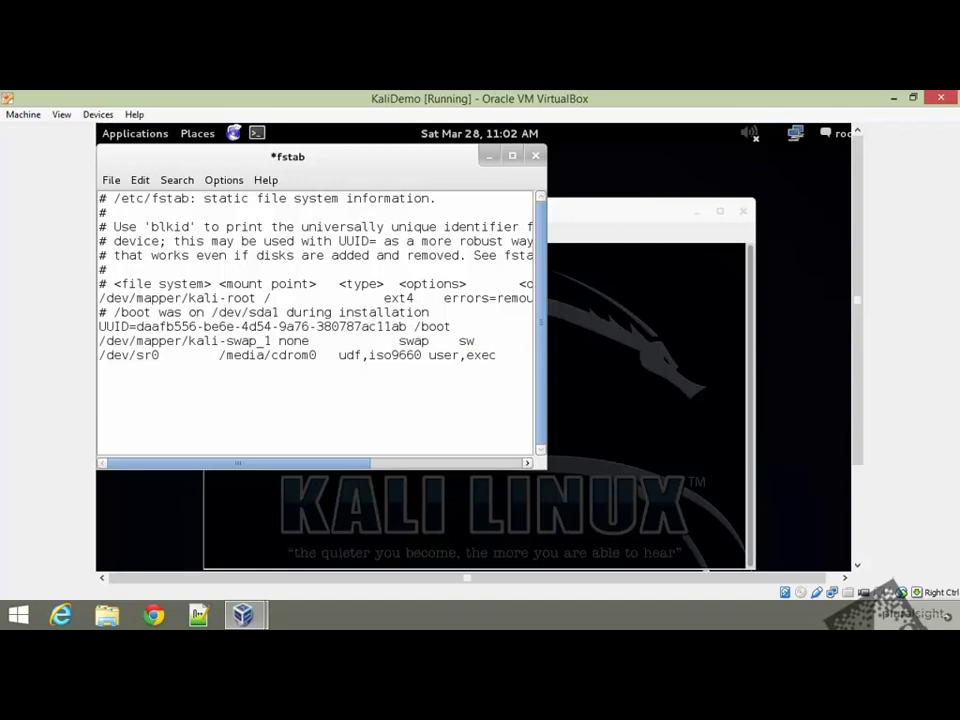
{"action": "key", "text": "ctrl+s"}
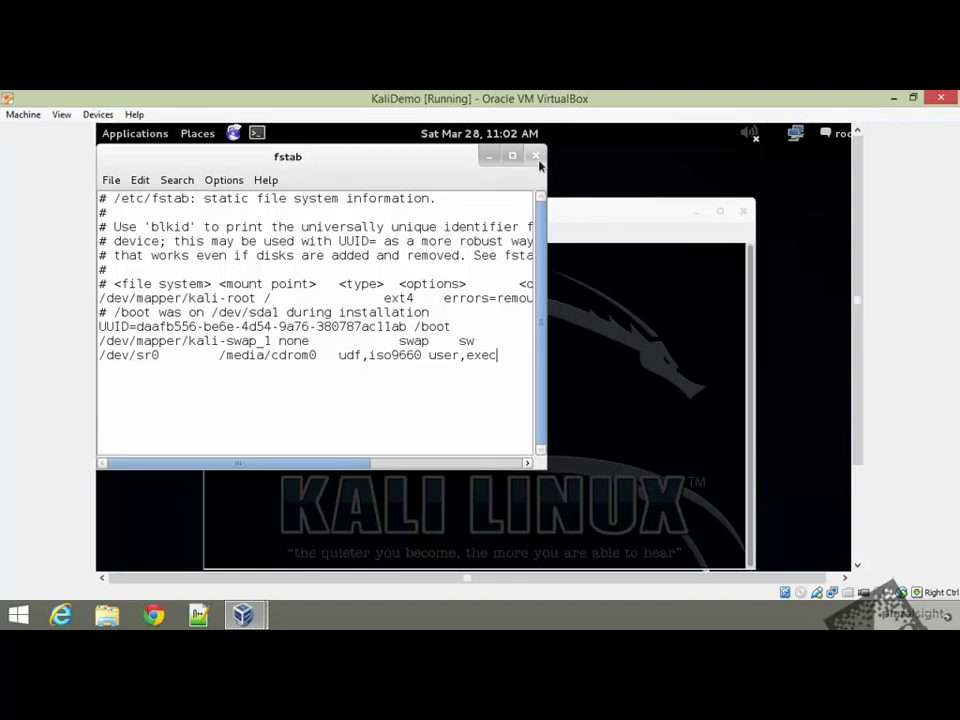
{"action": "left_click", "coordinate": [536, 157]}
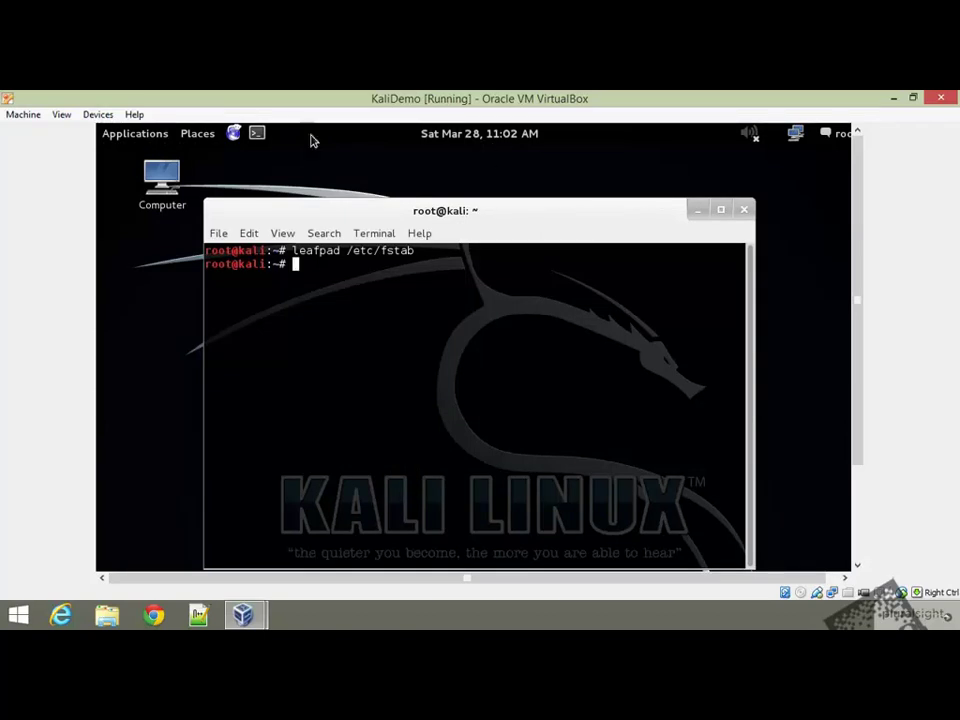
Reinsert the Guest Additions CD and run its autorun to start the VirtualBox 4.3.26 installer
{"action": "left_click", "coordinate": [98, 114]}
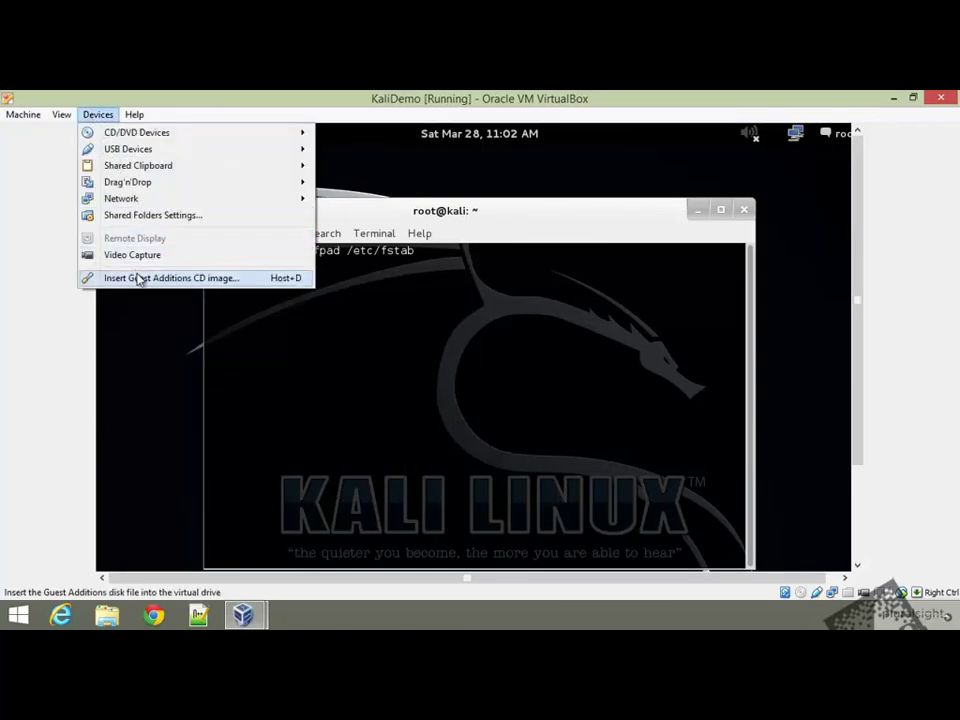
{"action": "left_click", "coordinate": [141, 277]}
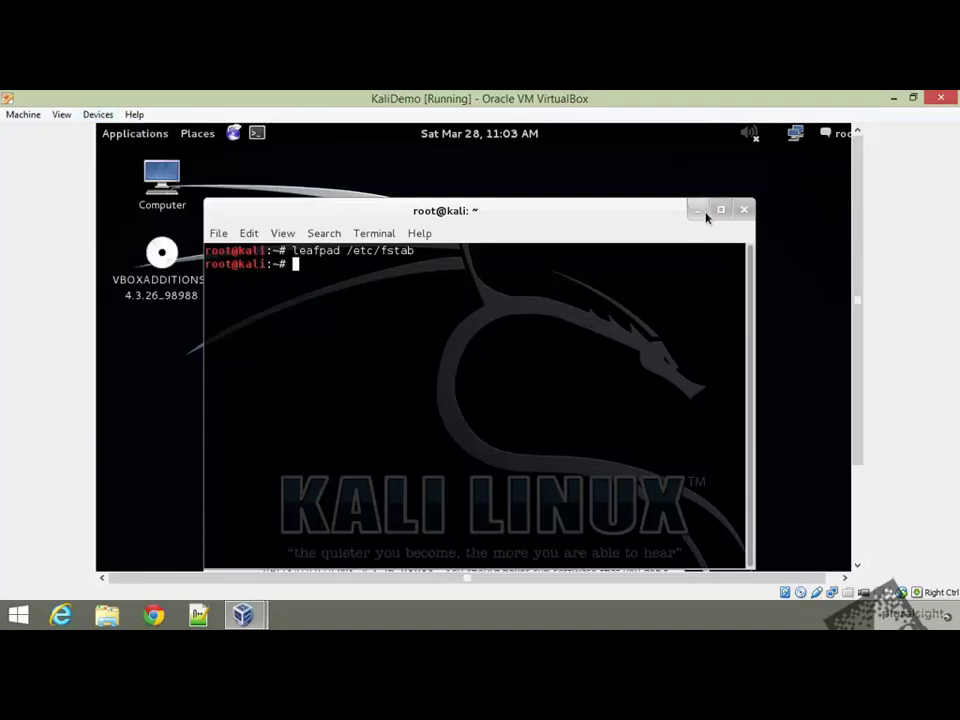
{"action": "left_click", "coordinate": [700, 209]}
{"action": "scroll", "coordinate": [845, 482], "scroll_direction": "down", "scroll_amount": 3}
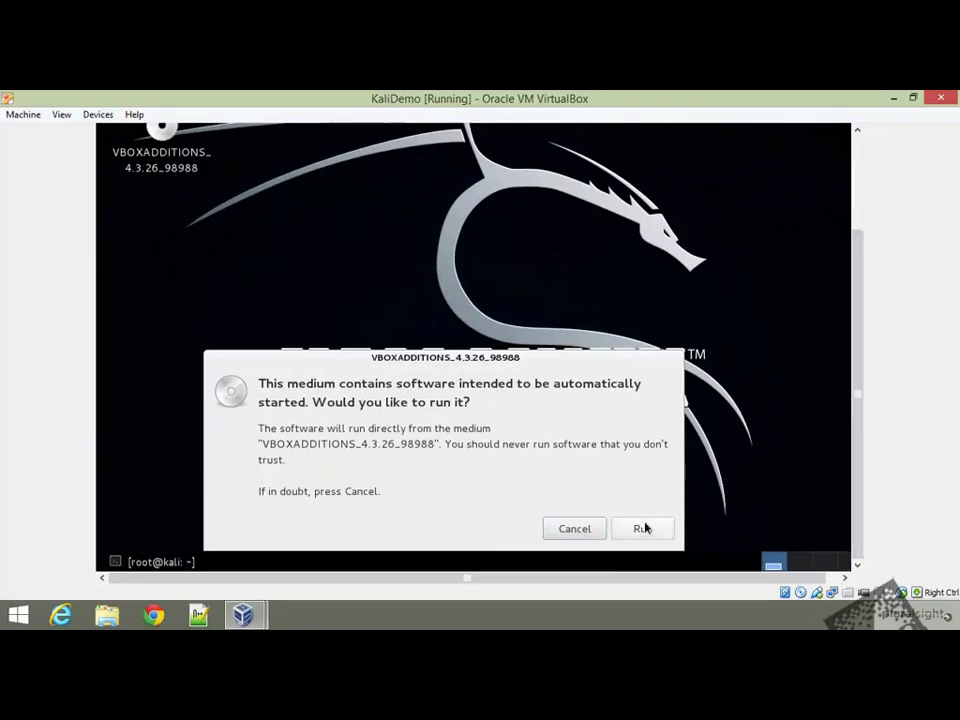
{"action": "left_click", "coordinate": [643, 523]}
{"action": "scroll", "coordinate": [853, 354], "scroll_direction": "up", "scroll_amount": 3}
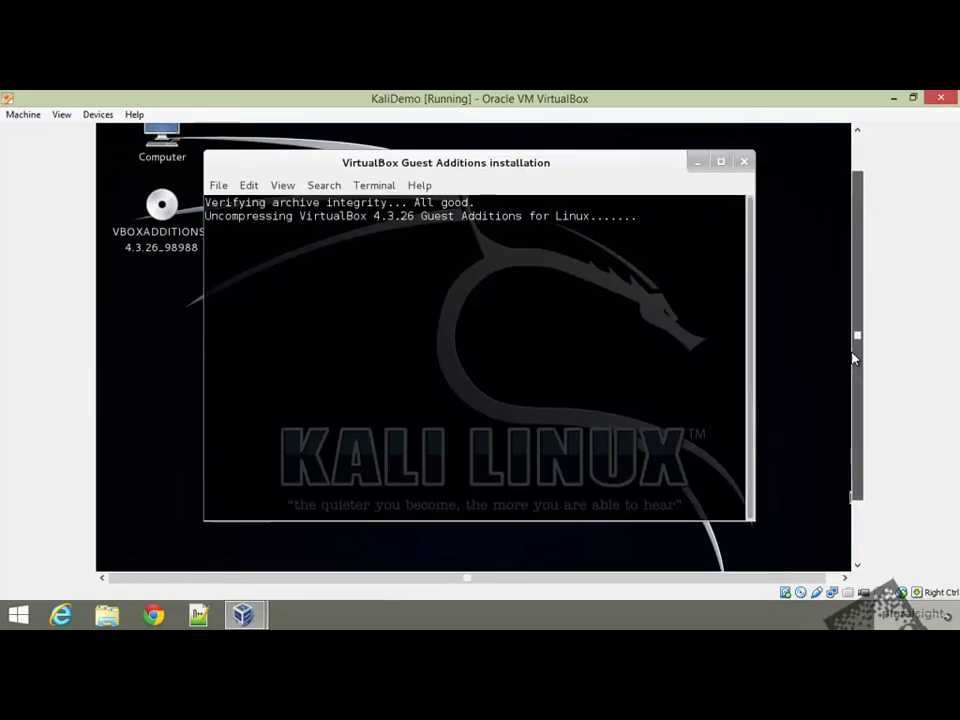